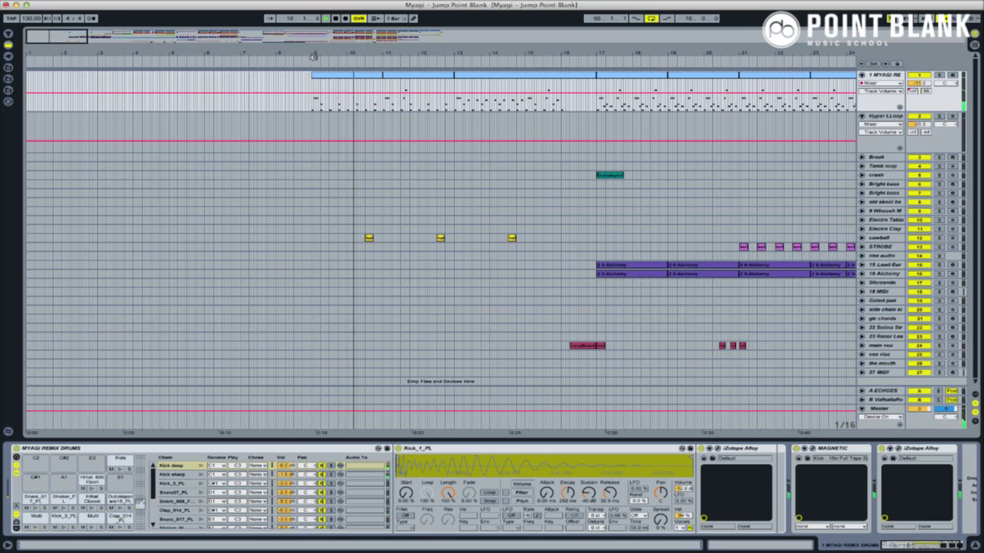
Step: Listen through the arrangement from the intro into the first full drum and bass section
left_click_drag(306, 61, 192, 54)
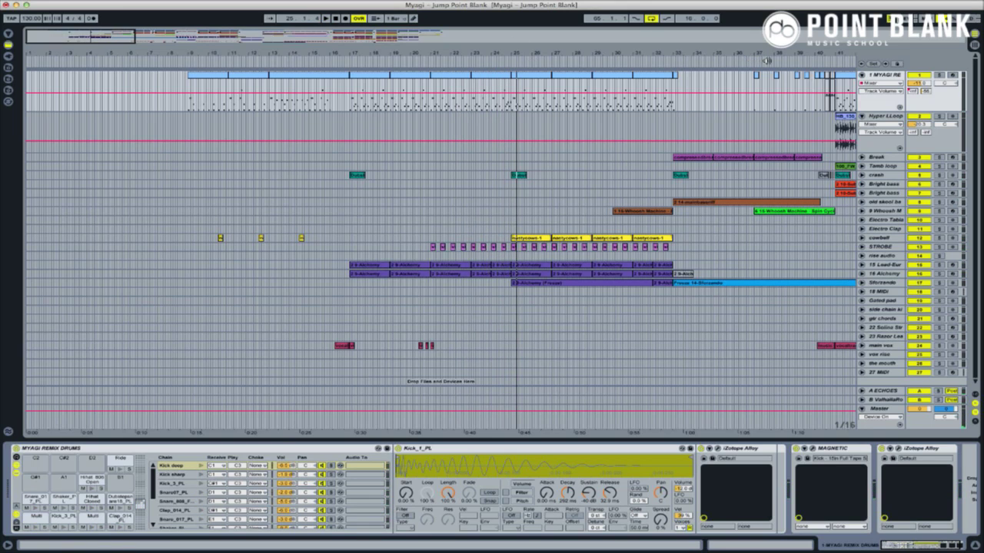
left_click(766, 61)
left_click(567, 144)
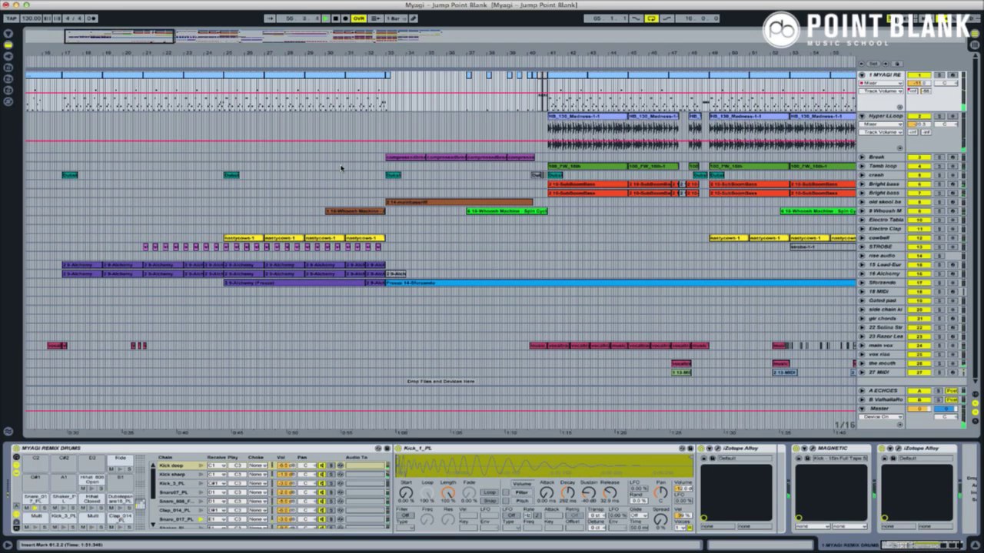
left_click(544, 79)
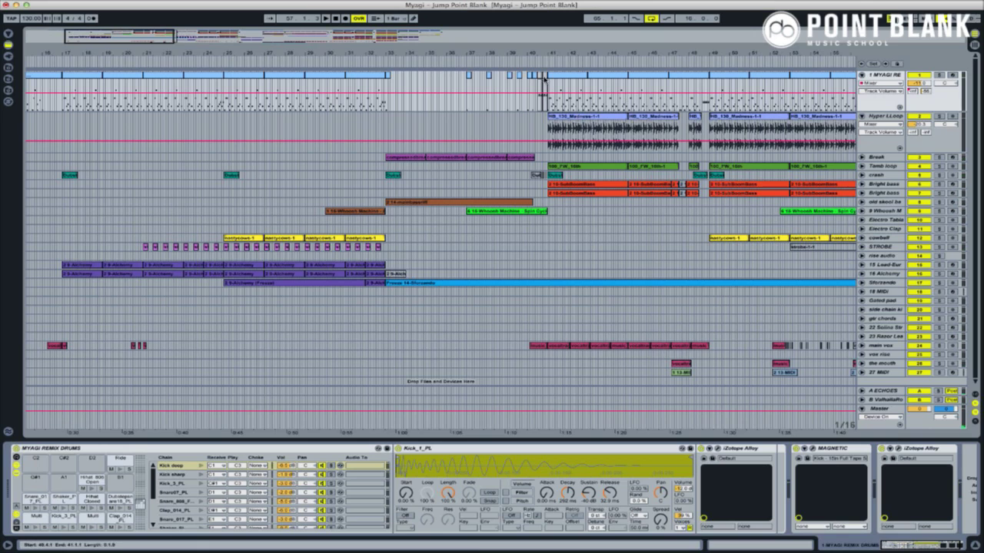
Step: Select the 16-bar loop section from bar 65 to bar 81 and solo the MYAGI REMIX DRUMS track
scroll(523, 156, "right", 10)
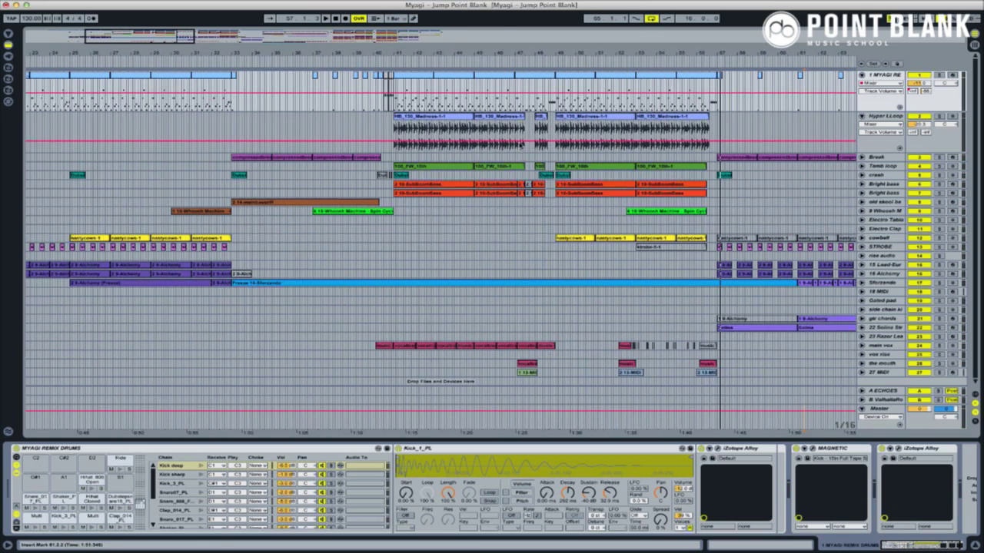
scroll(454, 104, "right", 3)
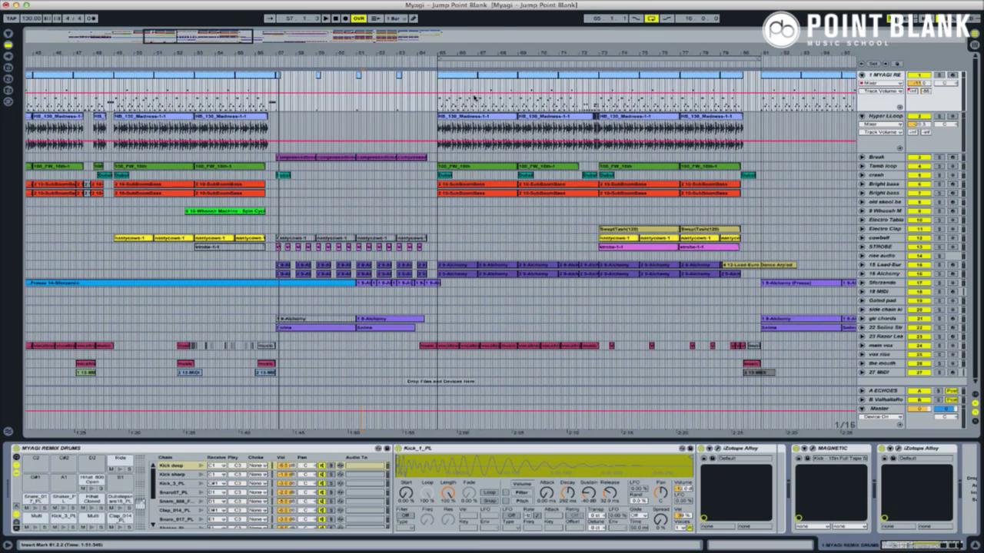
left_click(562, 60)
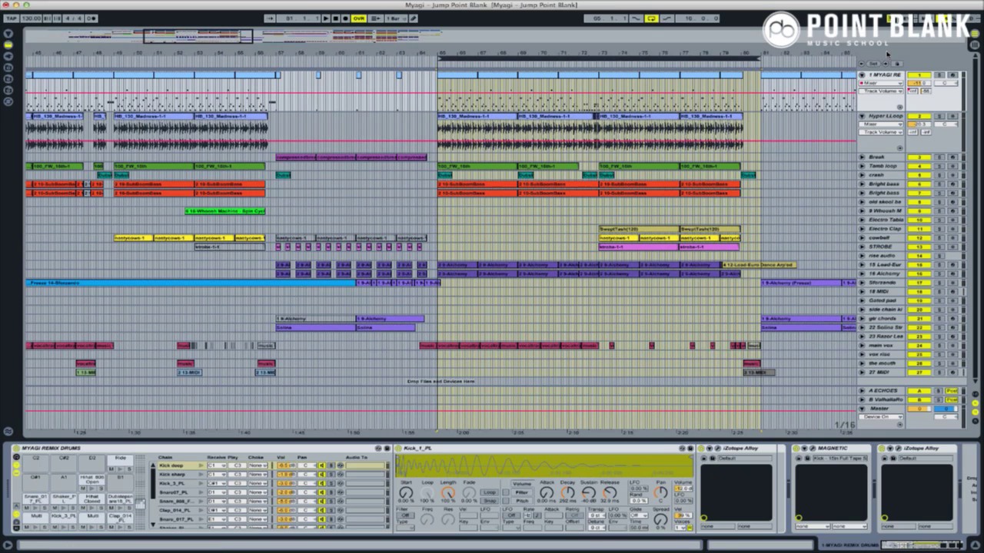
left_click(941, 77)
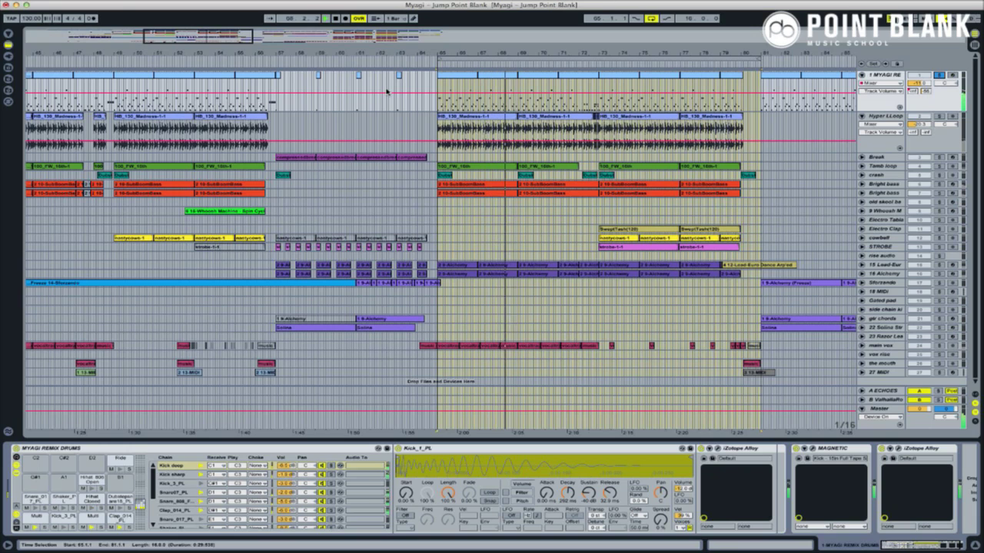
Step: Show the drum track in the Session View mixer and unfold its individual drum rack chains
left_click(892, 76)
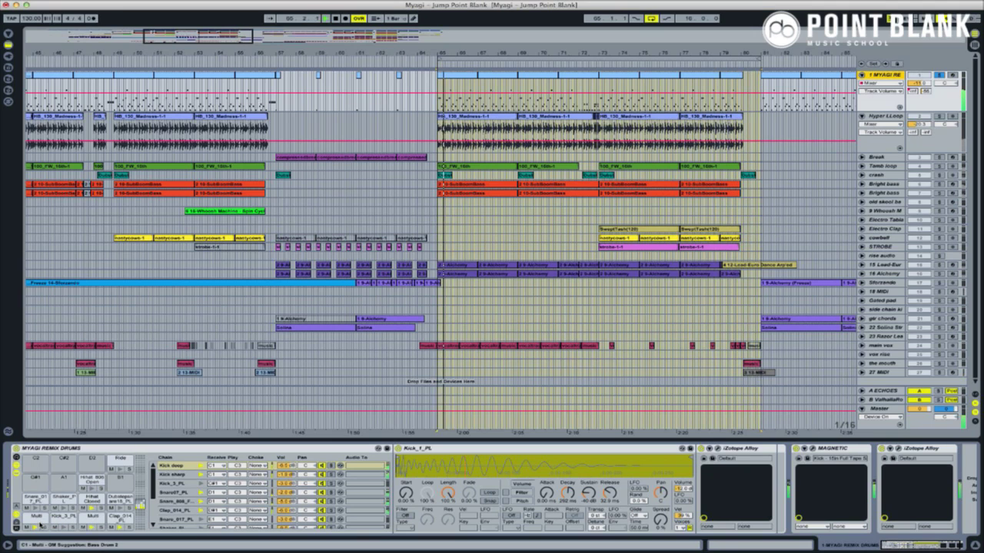
key("Tab")
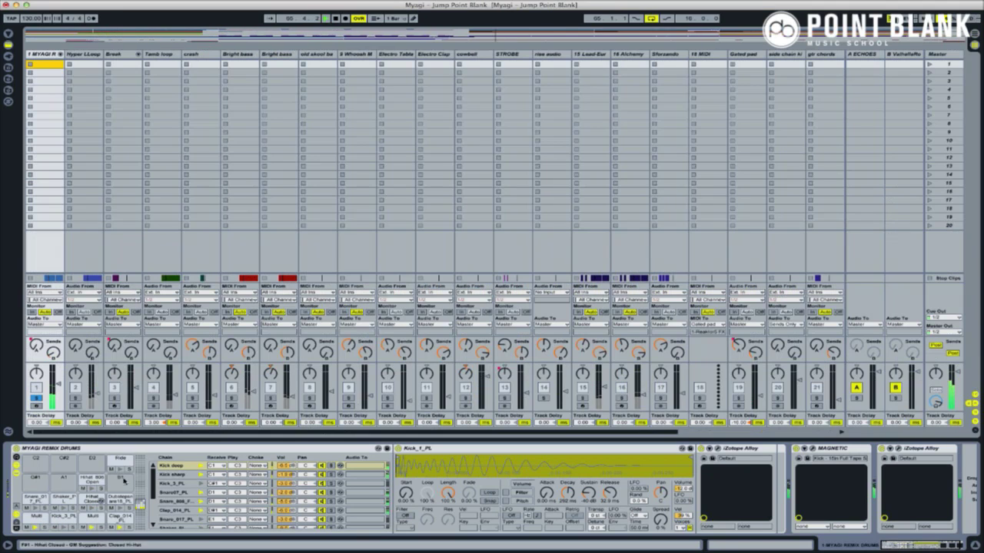
left_click(60, 54)
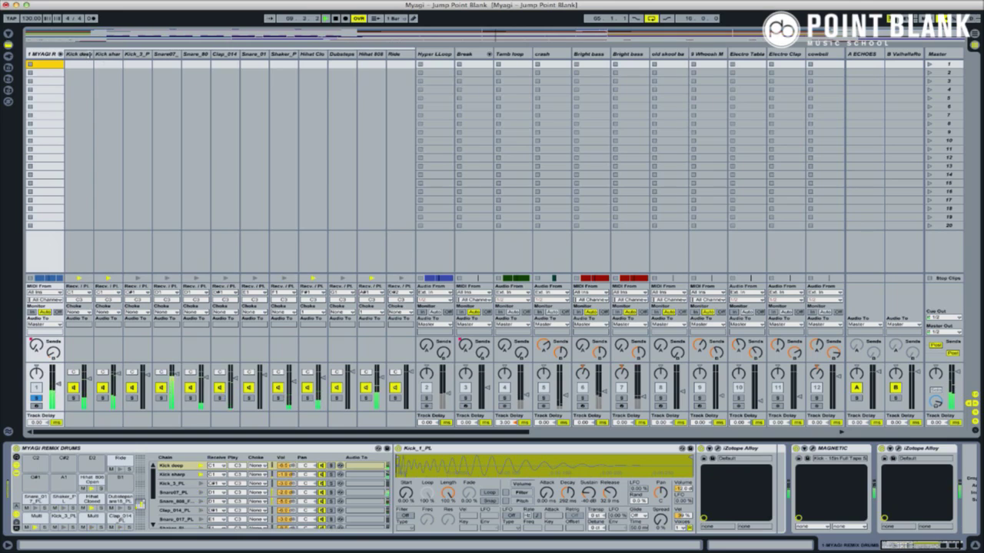
Step: Solo the Kick deep and Kick sharp chains separately and then together, and nudge Kick sharp's volume down slightly
left_click(73, 398)
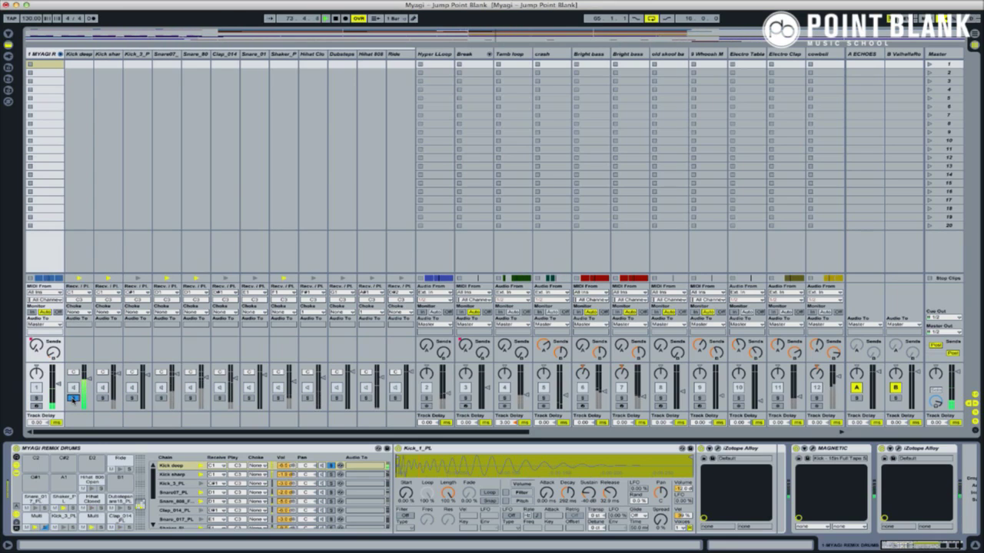
left_click(73, 397)
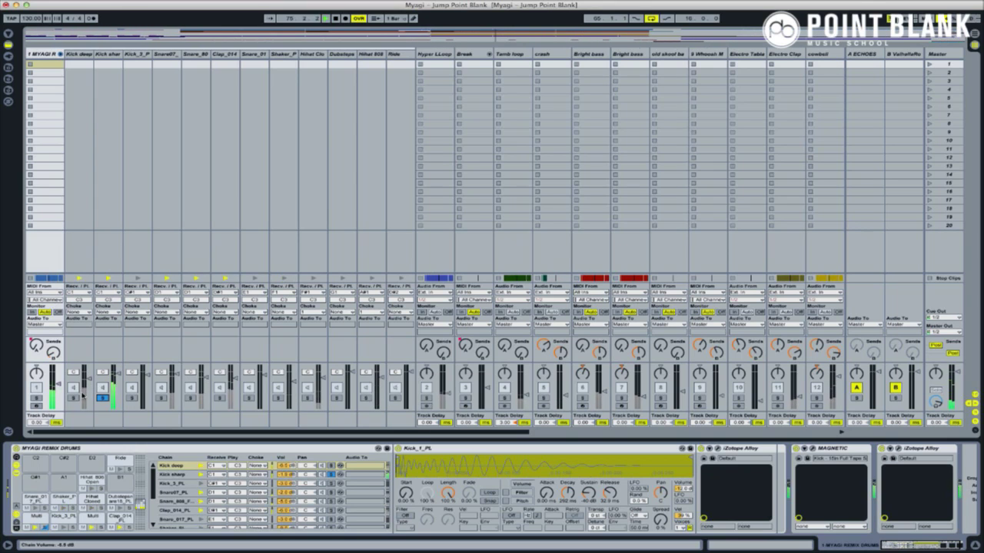
left_click(74, 398)
left_click(103, 399)
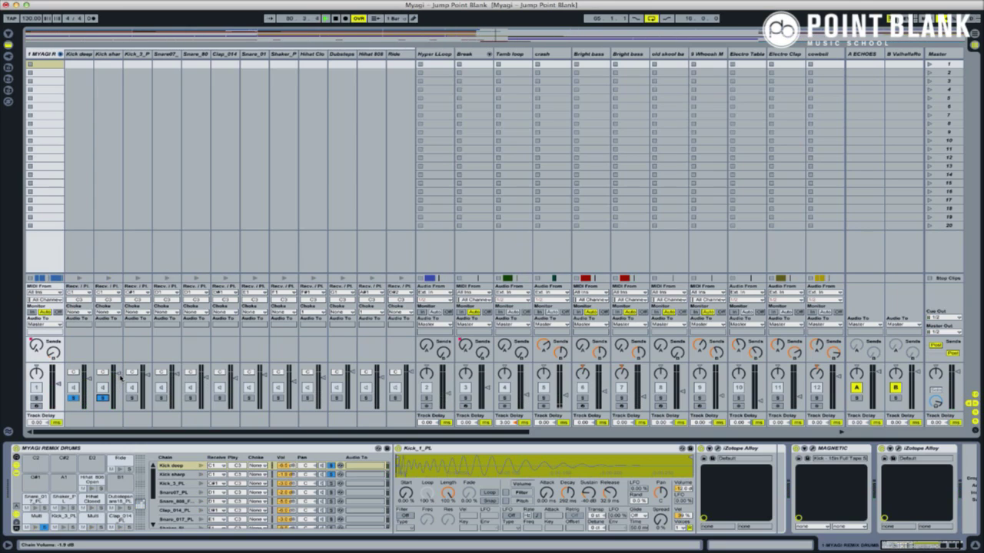
mouse_move(119, 375)
left_mouse_down()
mouse_move(113, 399)
mouse_move(117, 370)
mouse_move(119, 378)
left_mouse_up()
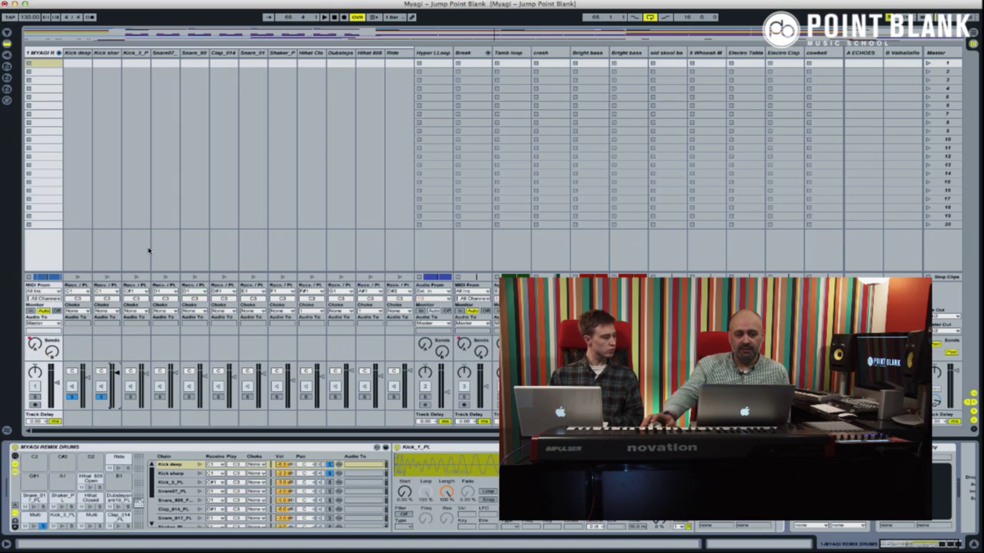
Step: Open the iZotope Alloy plug-in on the Kick deep chain, move its window aside and display its equalizer
left_click(86, 54)
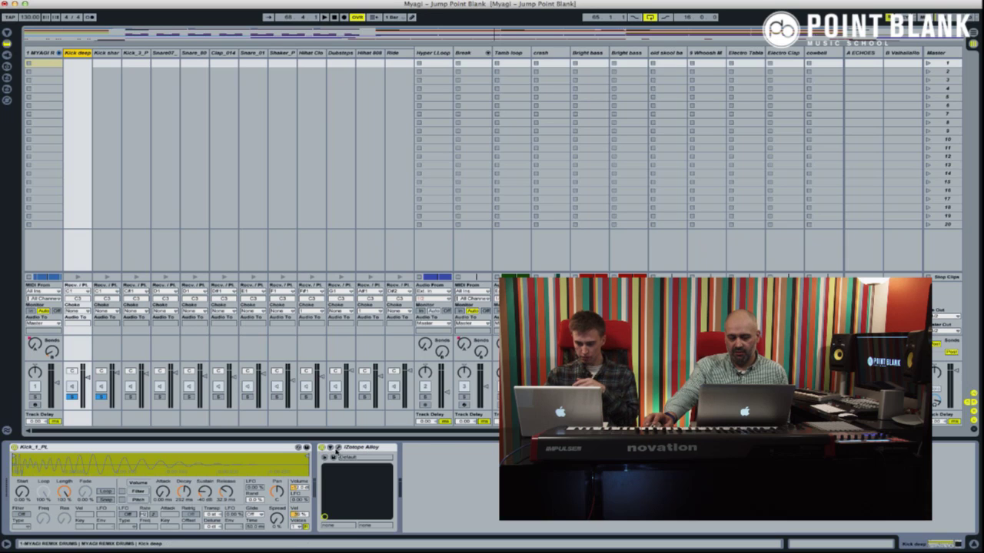
left_click(338, 450)
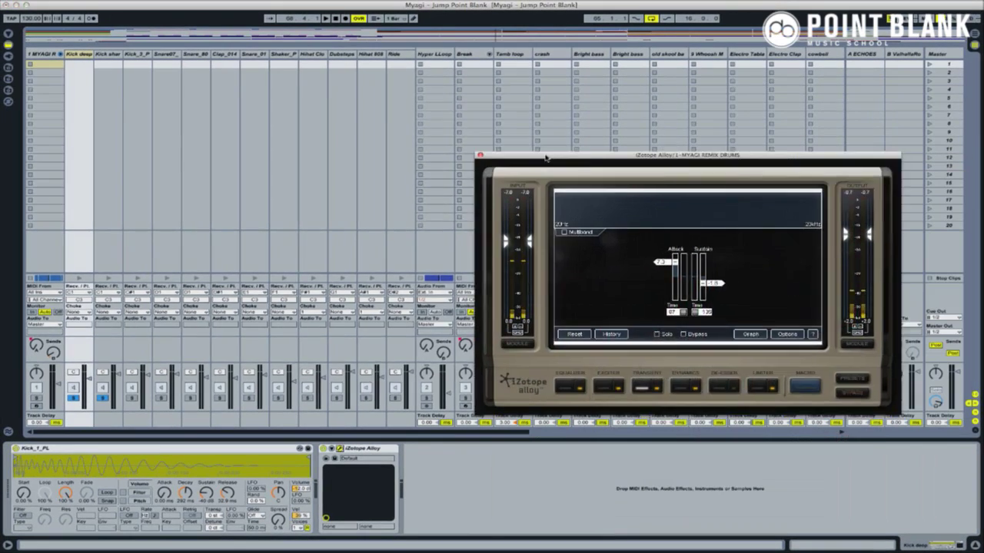
left_click_drag(546, 157, 137, 74)
left_click(113, 301)
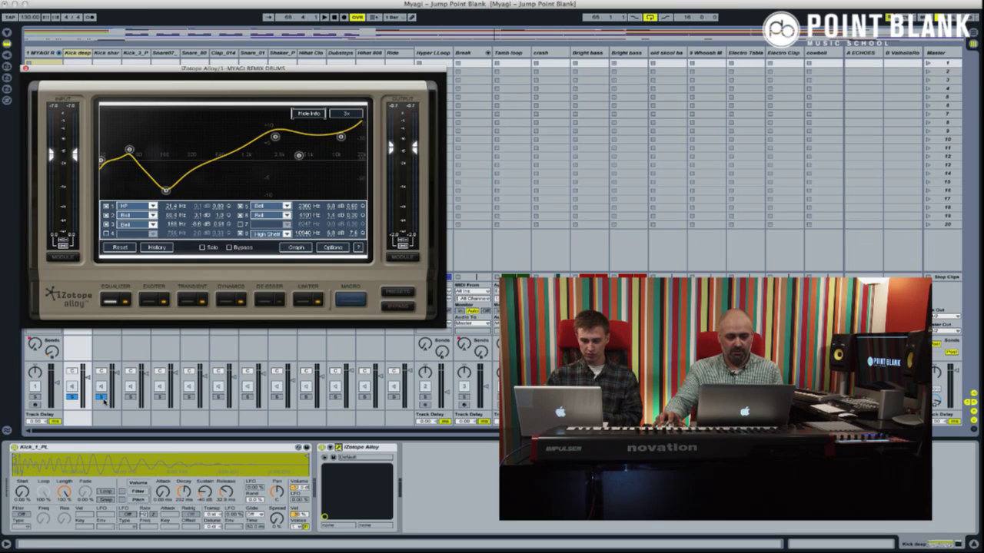
Step: Play Kick deep on its own and compare the sound with equalizer band 3 disabled and enabled
key("space")
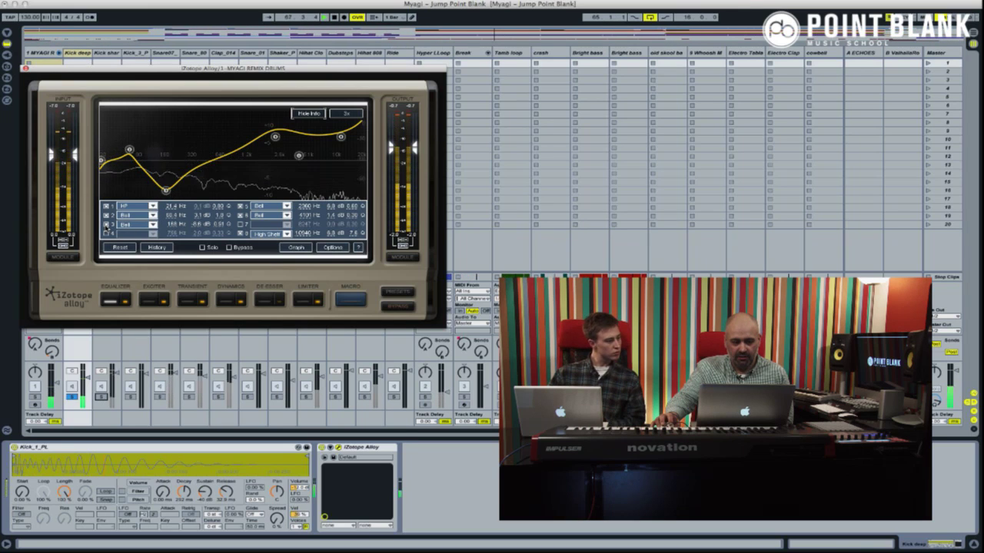
left_click(106, 224)
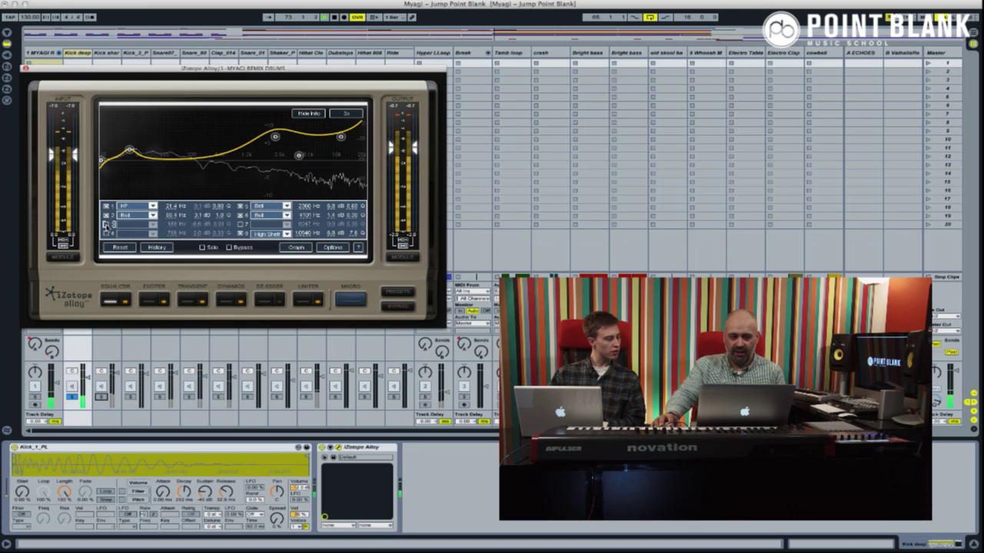
left_click(106, 223)
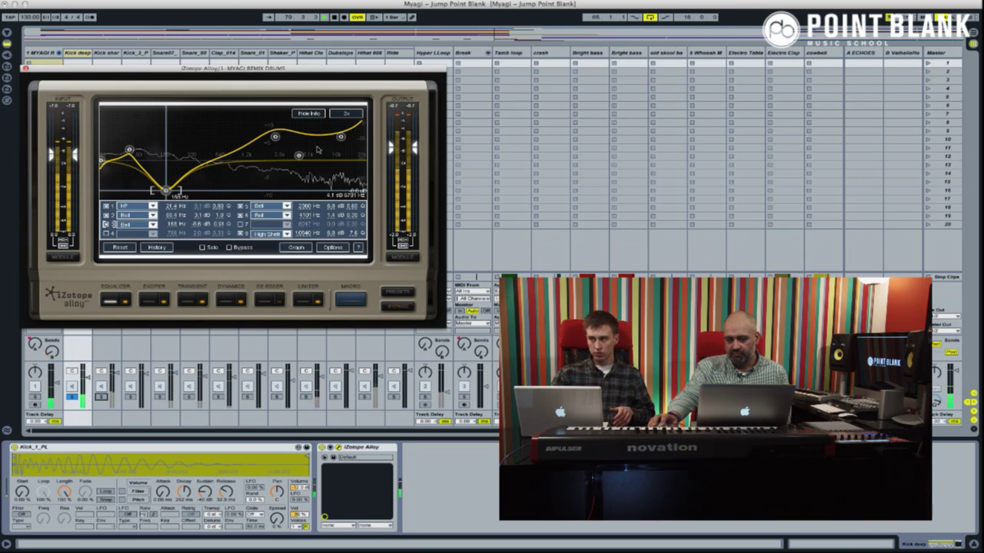
Step: Lower Kick deep's high shelf and its bell near 2.4 kHz to about 0.4 dB each, and compare with the equalizer bypassed
left_click_drag(341, 136, 339, 159)
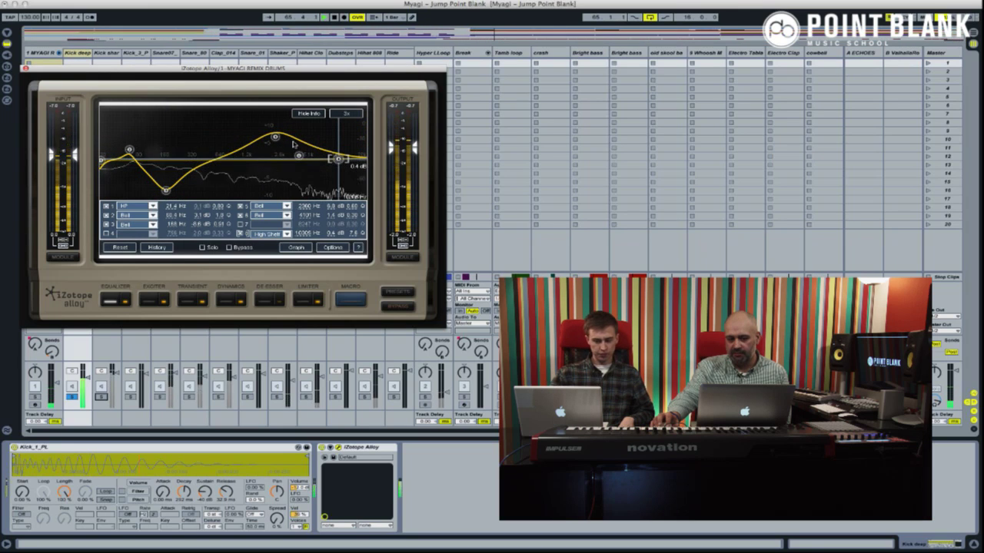
left_click_drag(275, 136, 275, 159)
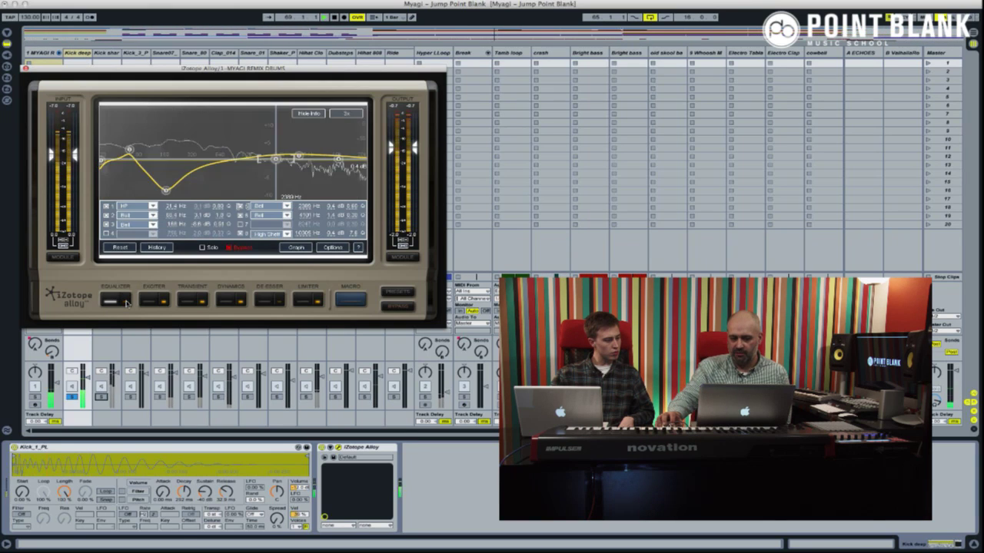
left_click(127, 302)
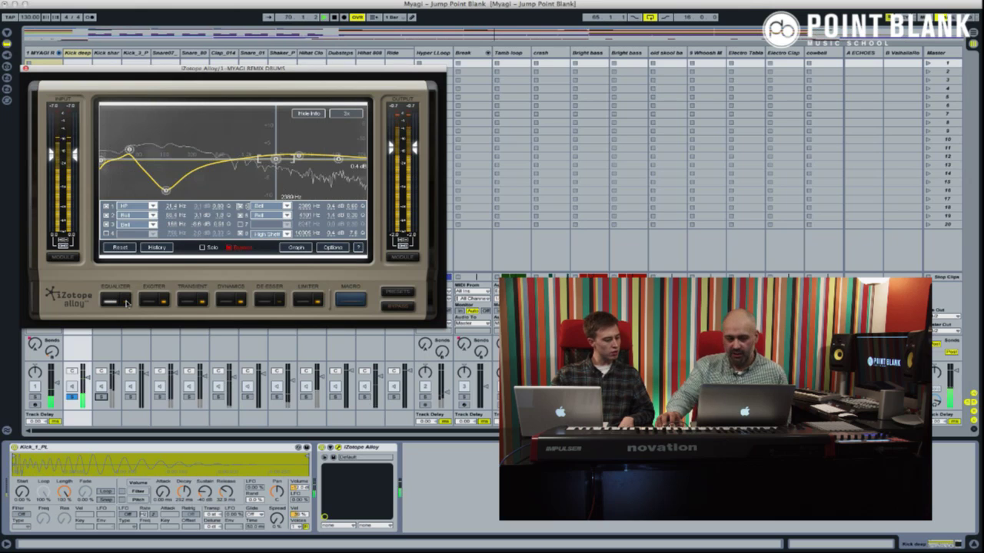
left_click(127, 302)
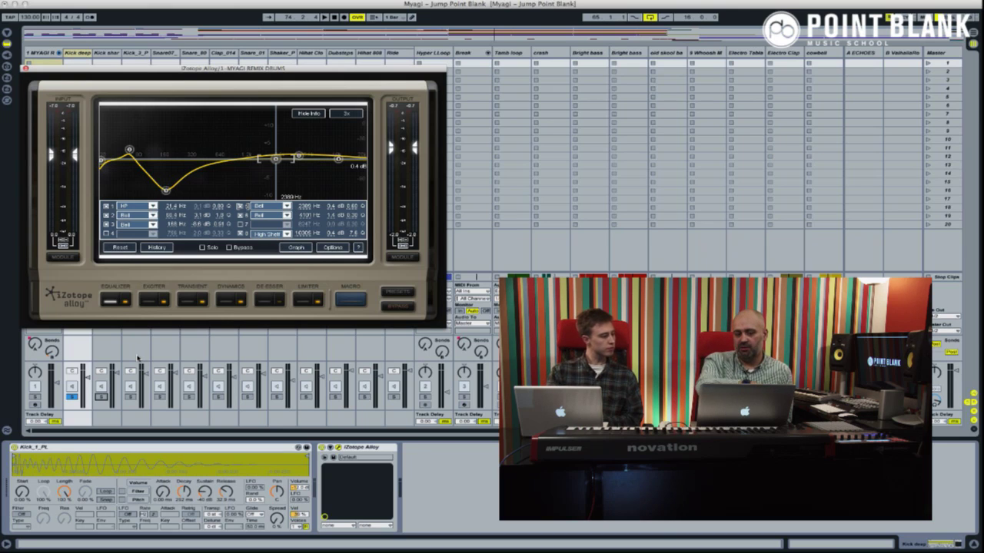
Step: Solo Kick sharp alongside Kick deep and compare the playing kicks with equalizer band 3 disabled and enabled
left_click(102, 398)
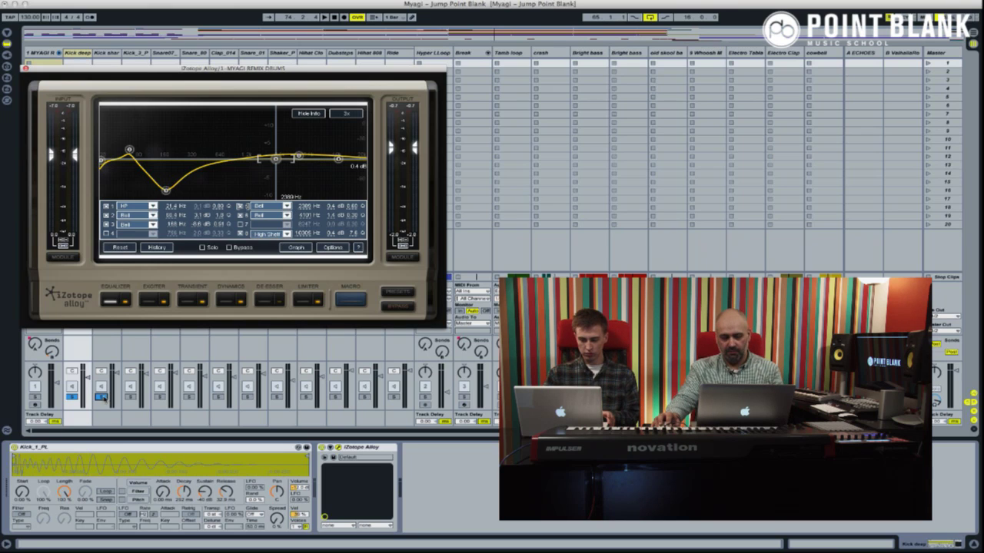
key("space")
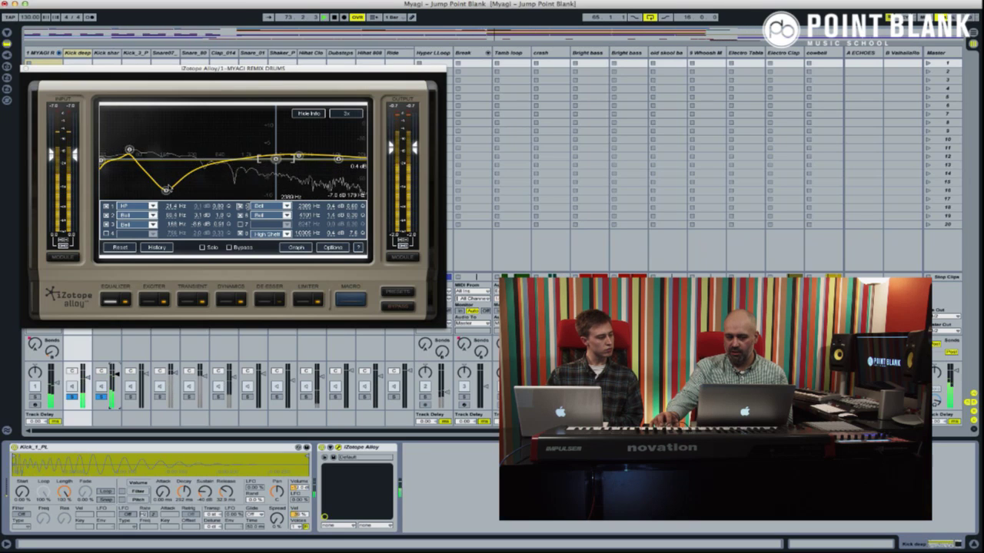
left_click(108, 225)
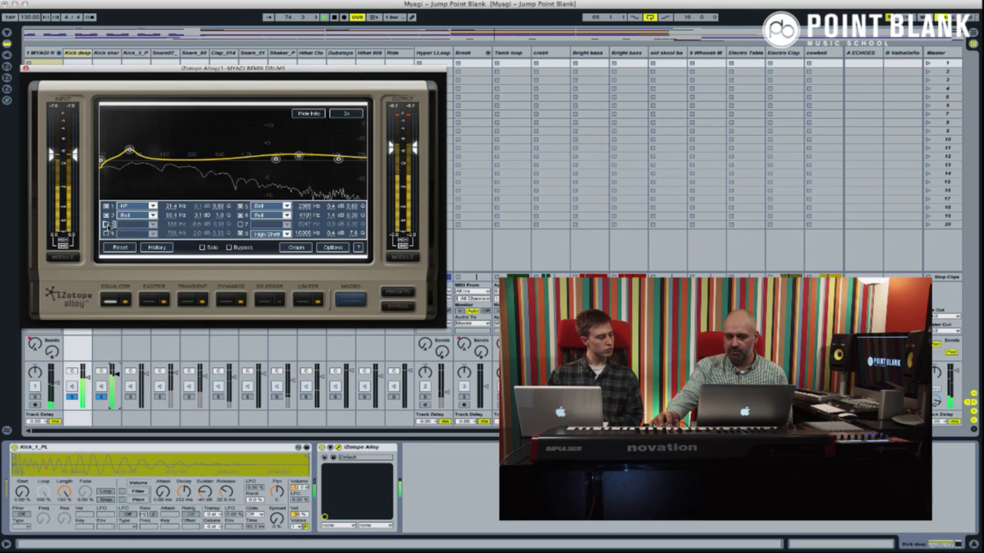
left_click(107, 225)
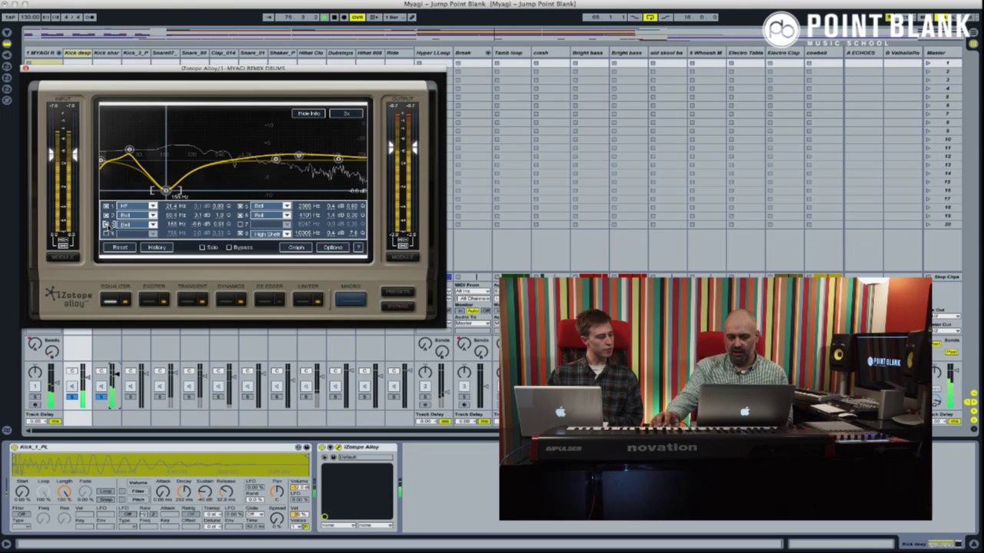
Step: Rebalance the layered kicks during playback by lowering the Kick sharp chain volume to about -11 dB
left_click_drag(117, 374, 112, 404)
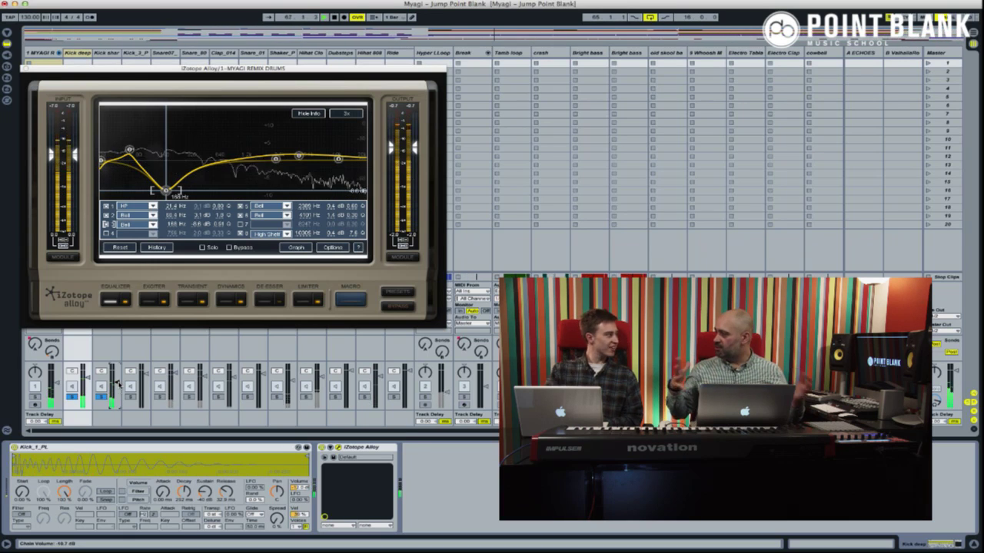
left_click_drag(117, 383, 117, 387)
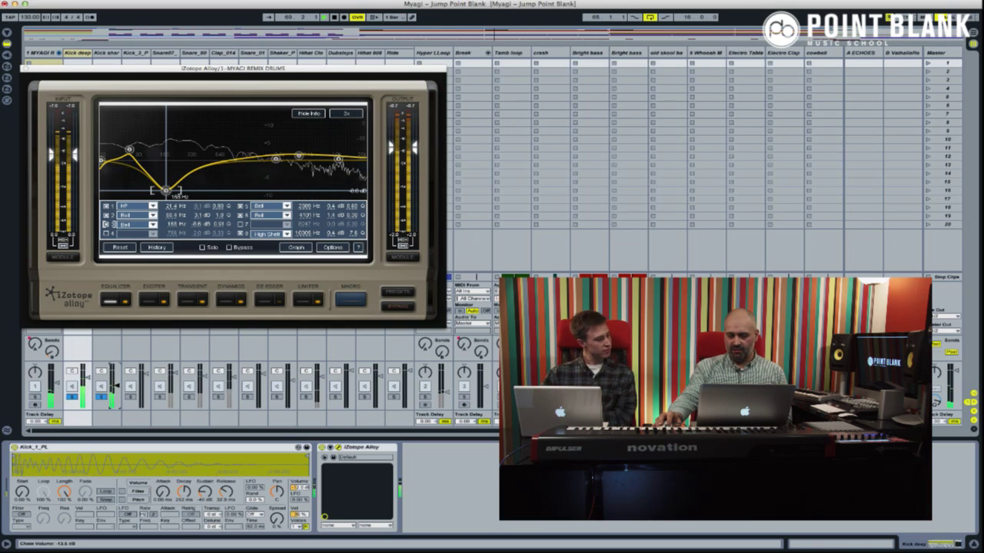
mouse_move(117, 385)
left_mouse_down()
mouse_move(117, 373)
mouse_move(117, 383)
left_mouse_up()
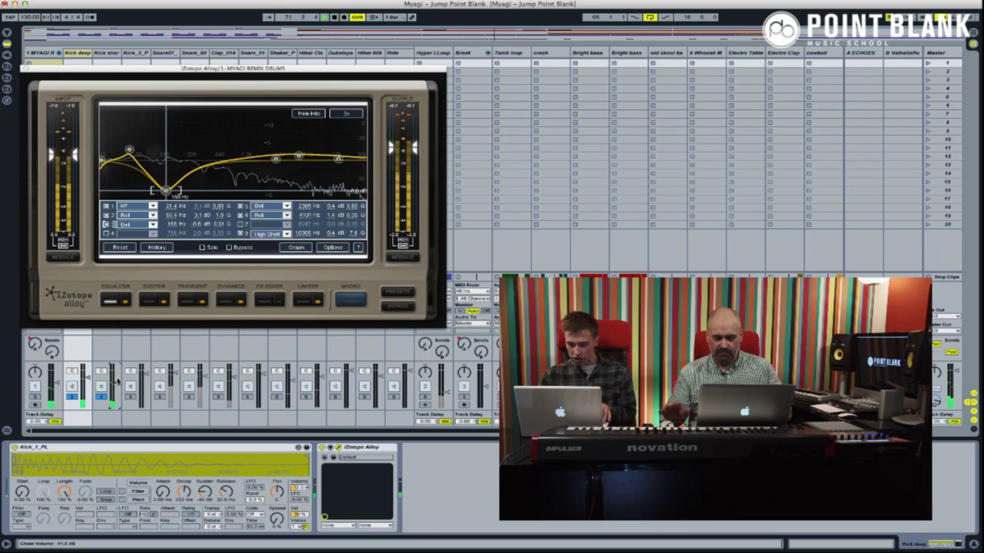
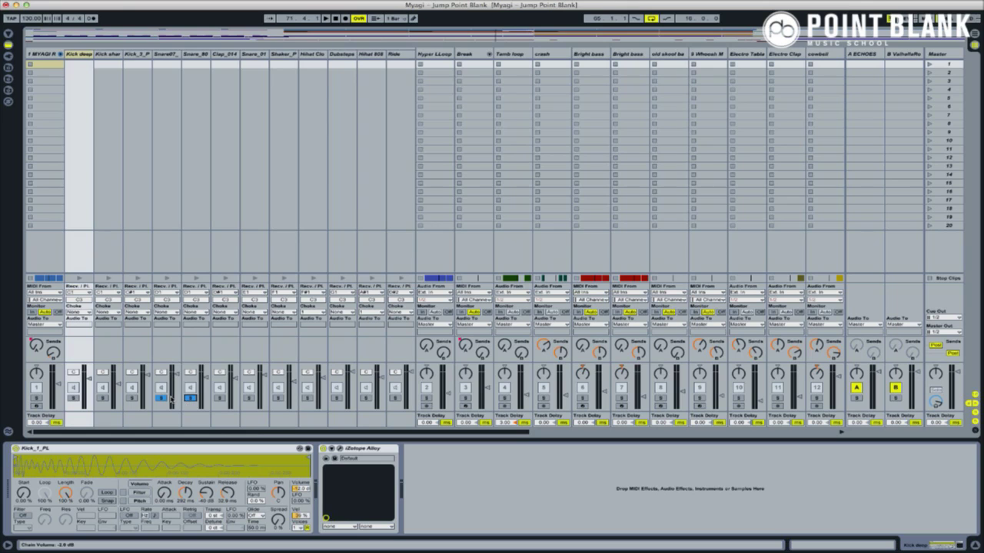
Step: Display the device chain of the Snare07_PL chain and play the soloed snare layers
left_click(40, 54)
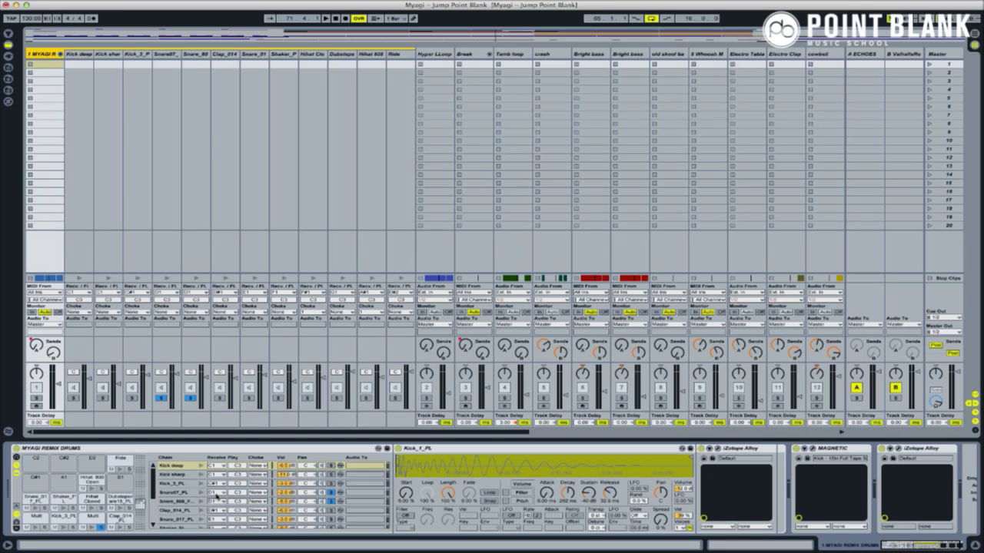
left_click(165, 55)
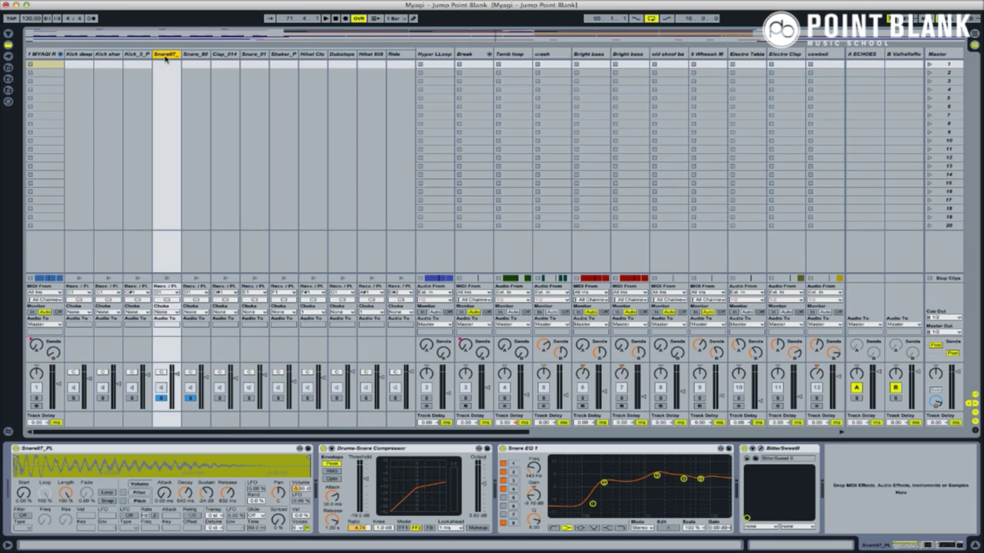
key("space")
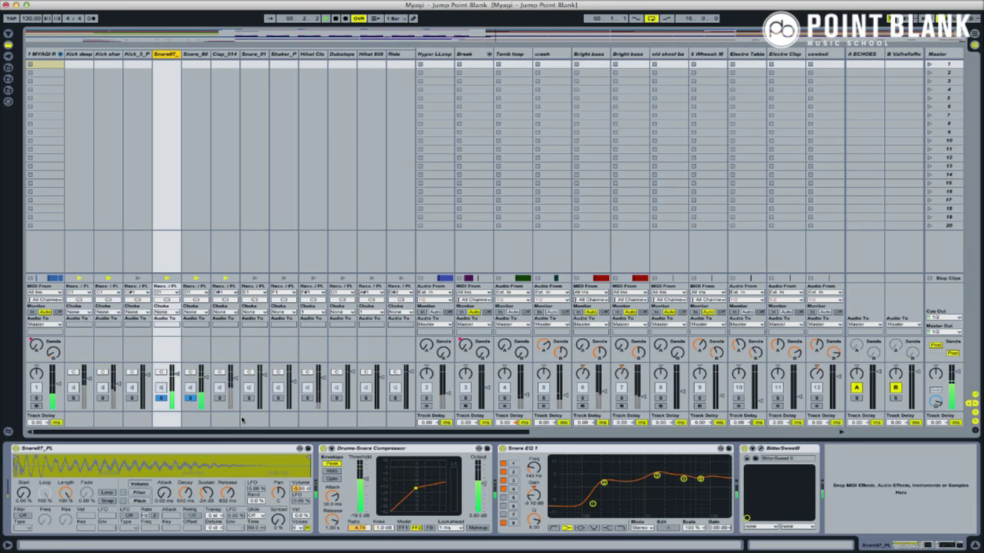
Step: Isolate the Snare07_PL layer during playback, turn its Bitter Sweet II dial toward Sweet, and close the plug-in
left_click(191, 398)
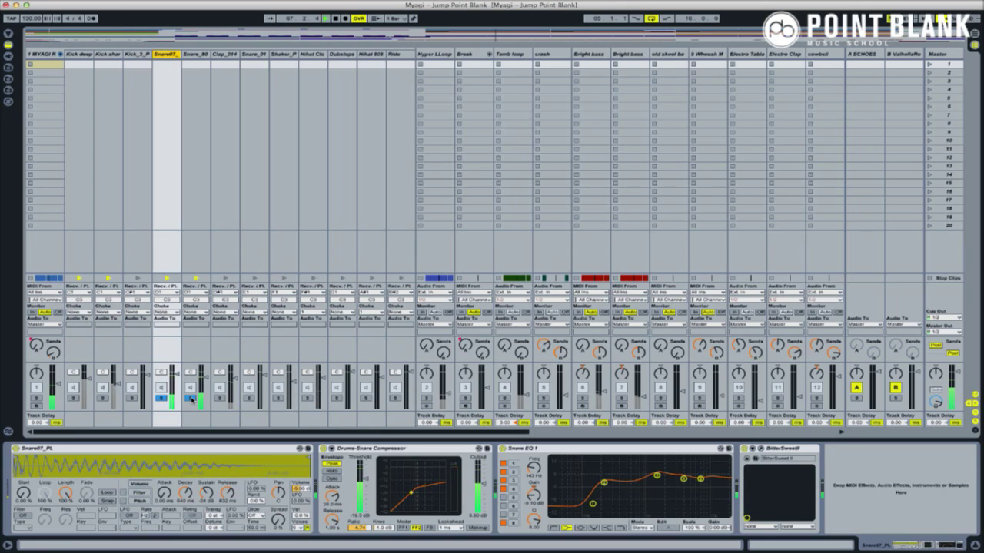
left_click(191, 398)
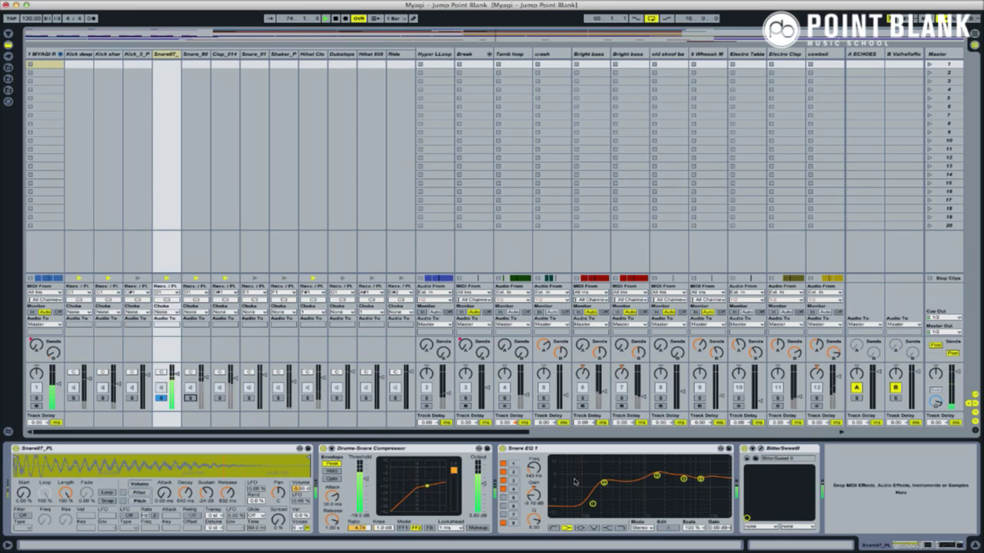
left_click(781, 449)
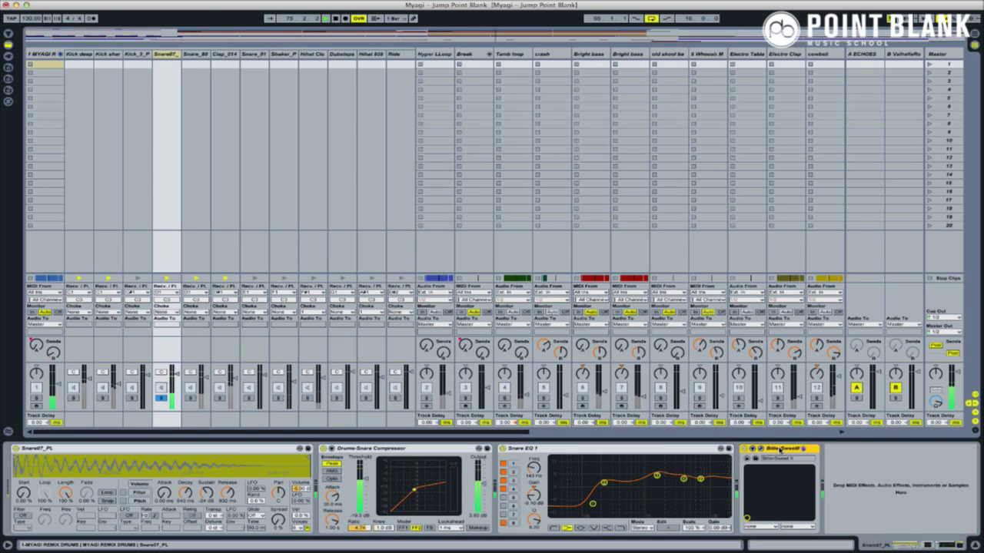
left_click(759, 449)
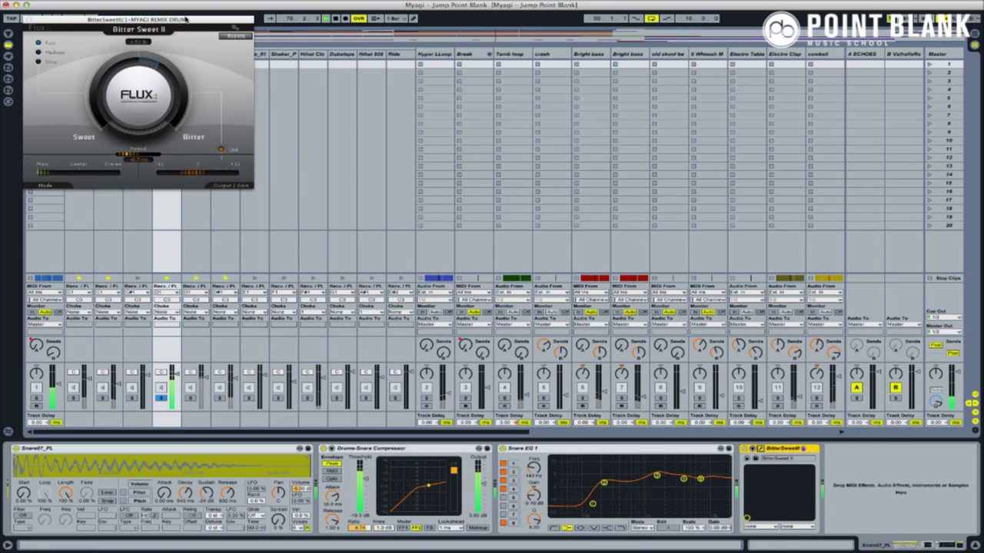
left_click_drag(185, 18, 187, 152)
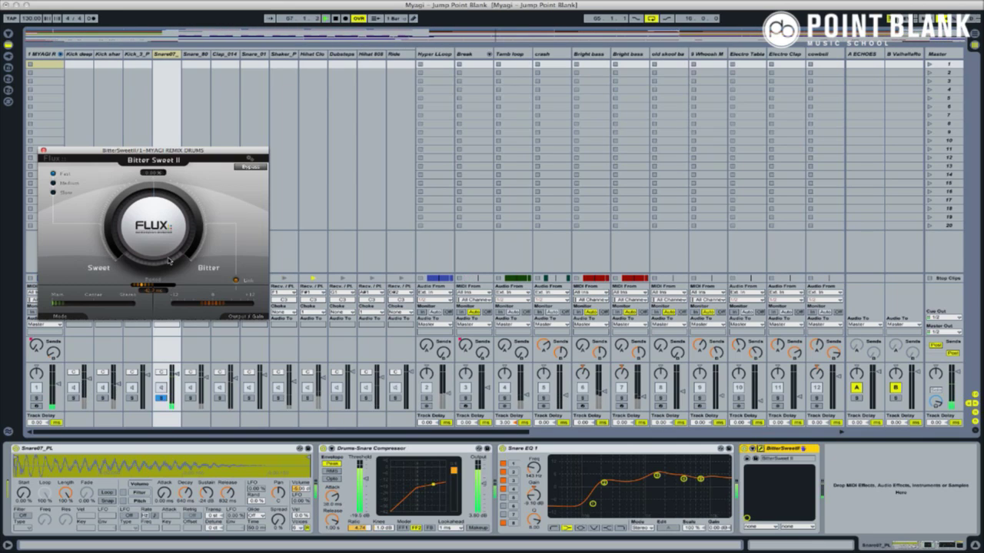
left_click_drag(164, 247, 159, 352)
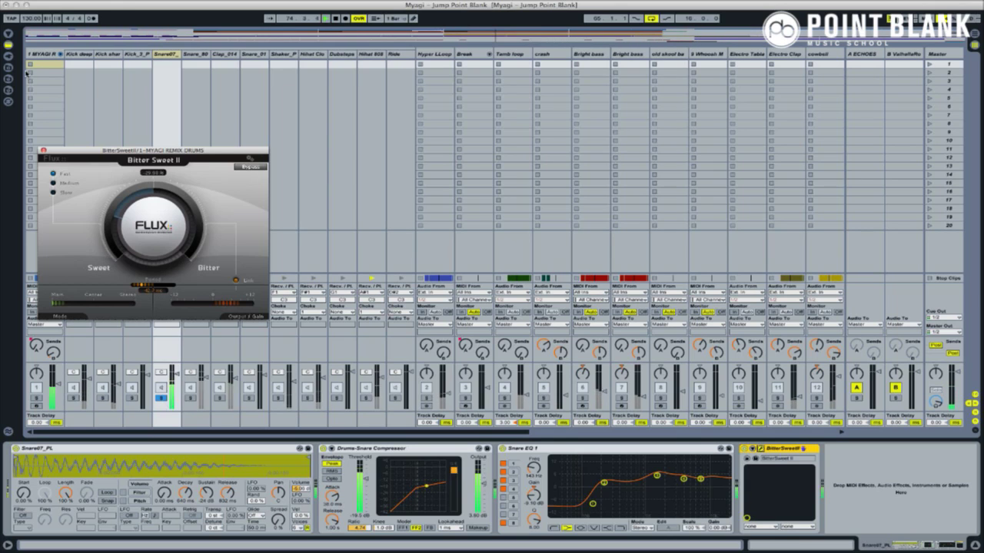
left_click(43, 150)
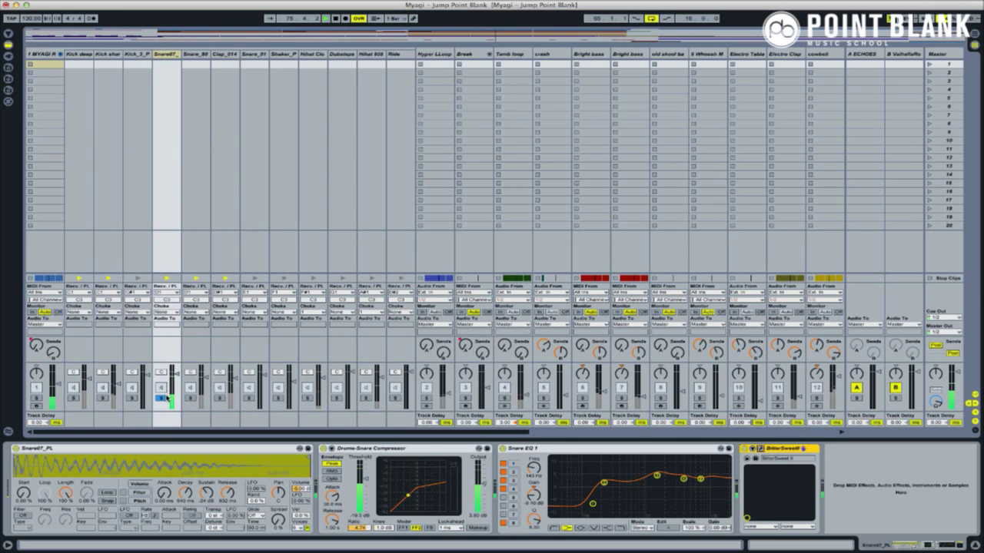
Step: Solo the Snare_808_FX_PL chain and set the high-pass filter in its iZotope Alloy 2 equalizer to 352 Hz
left_click(190, 397)
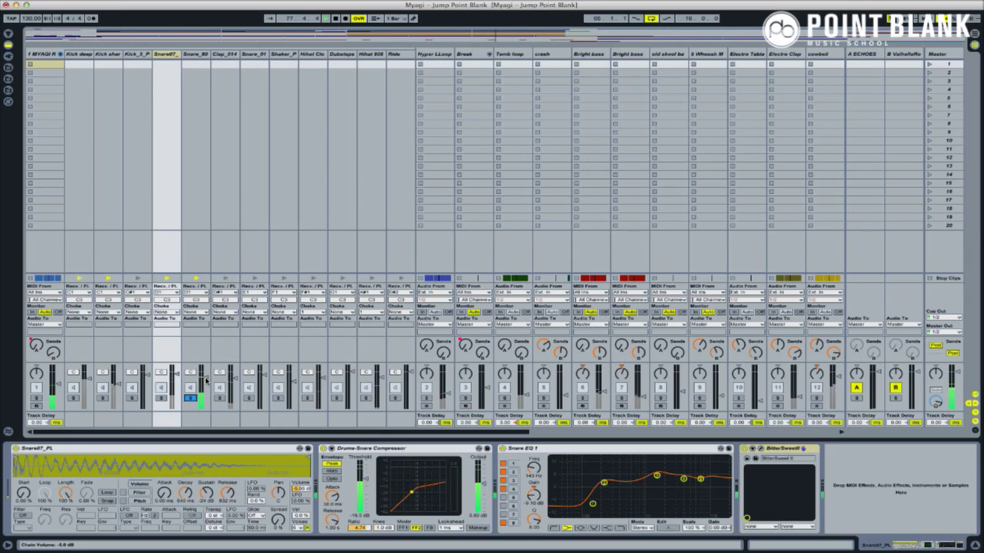
left_click(196, 55)
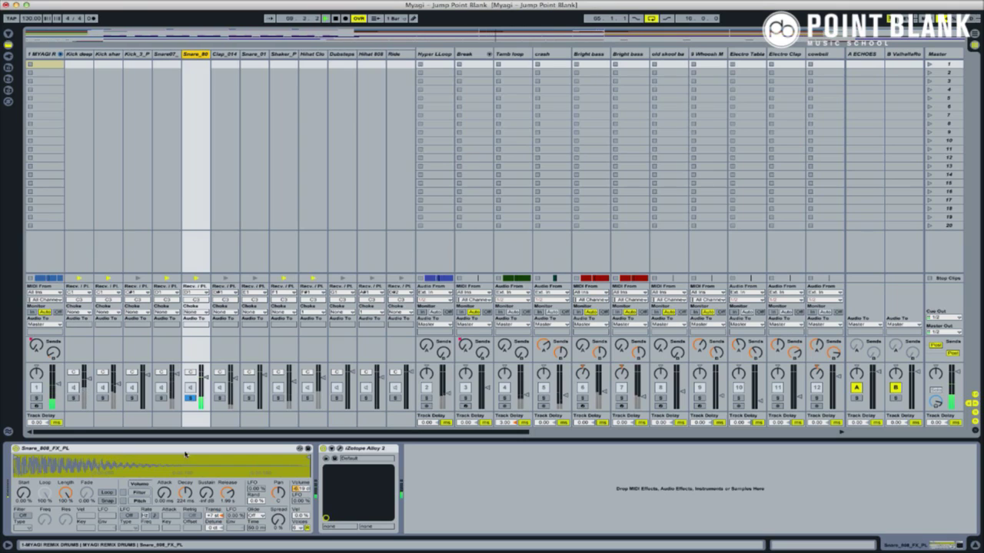
left_click(340, 449)
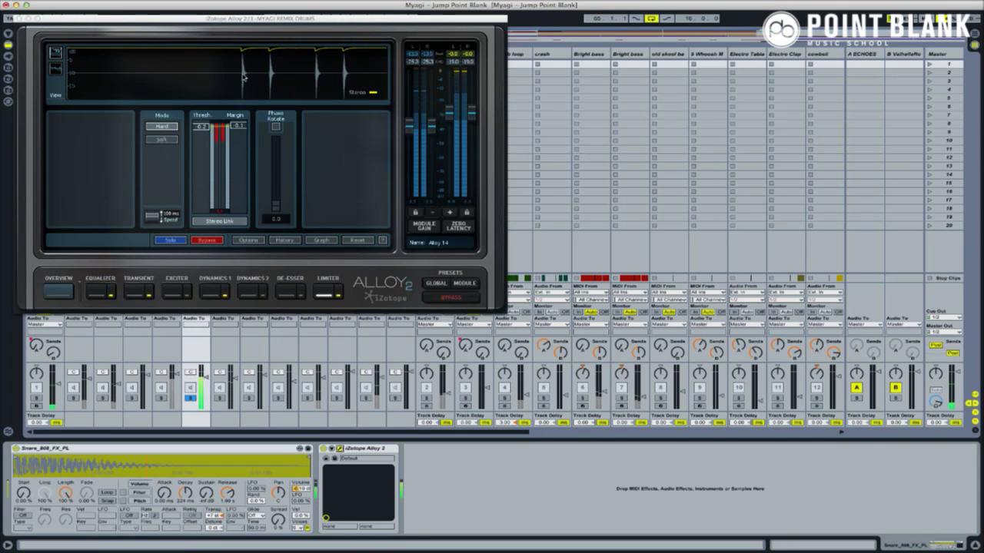
left_click_drag(182, 22, 191, 56)
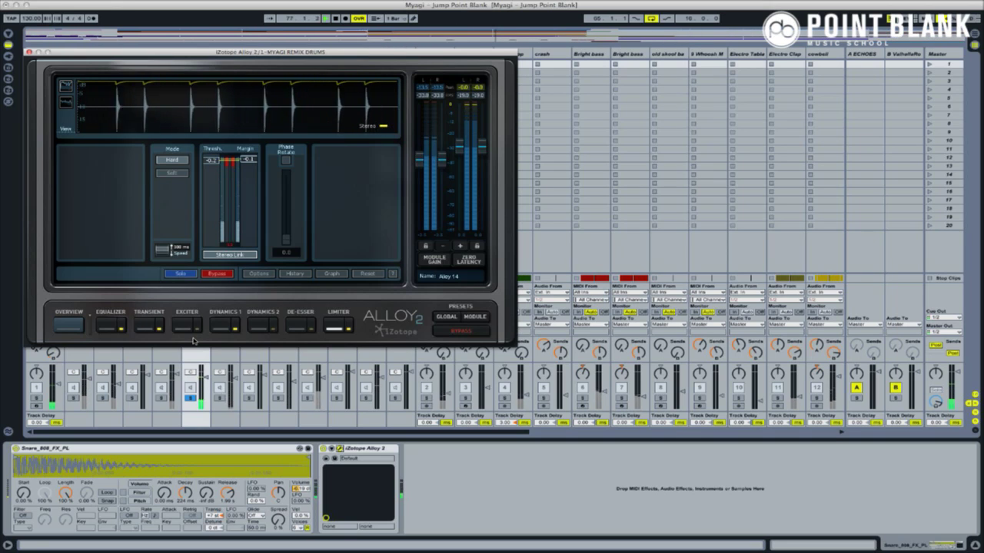
left_click(107, 328)
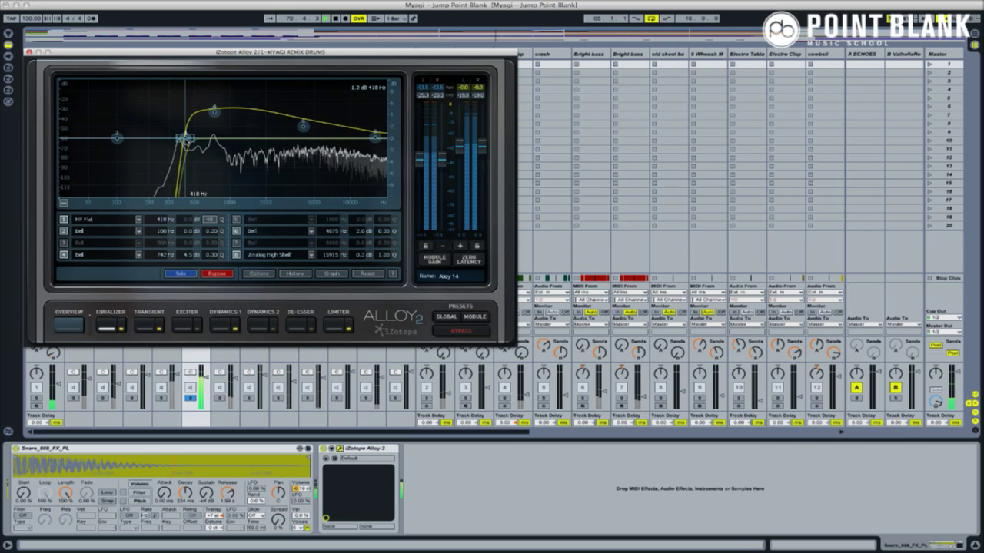
left_click_drag(186, 139, 178, 170)
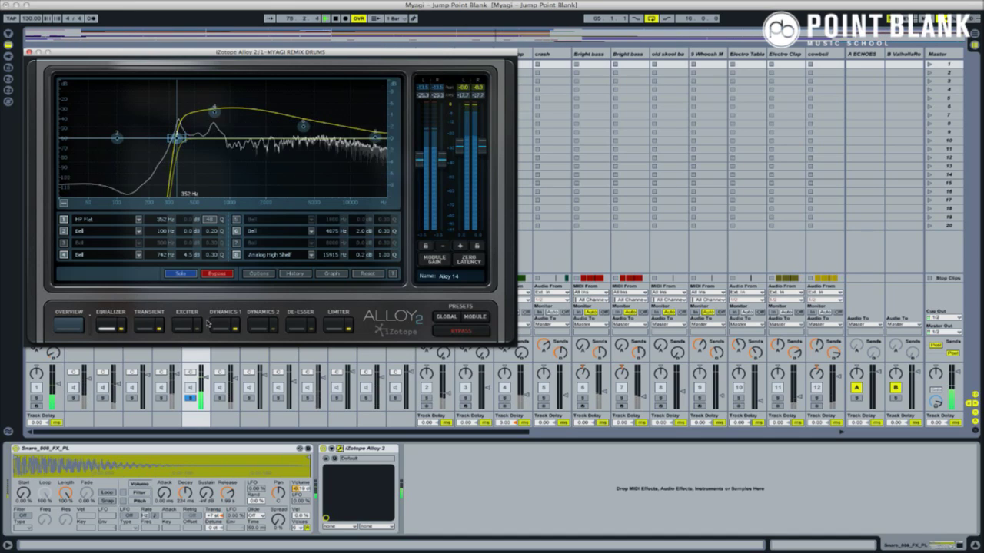
Step: Set the single-band attack to 7.5 and sustain to -0.6 in Alloy 2's transient shaper during playback
left_click(158, 329)
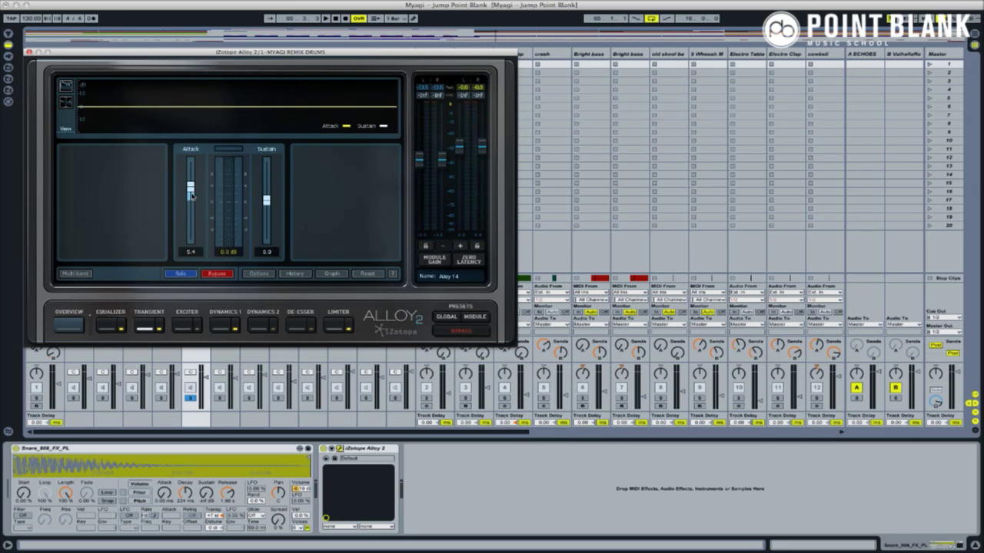
mouse_move(191, 192)
left_mouse_down()
mouse_move(194, 166)
mouse_move(192, 183)
left_mouse_up()
key("space")
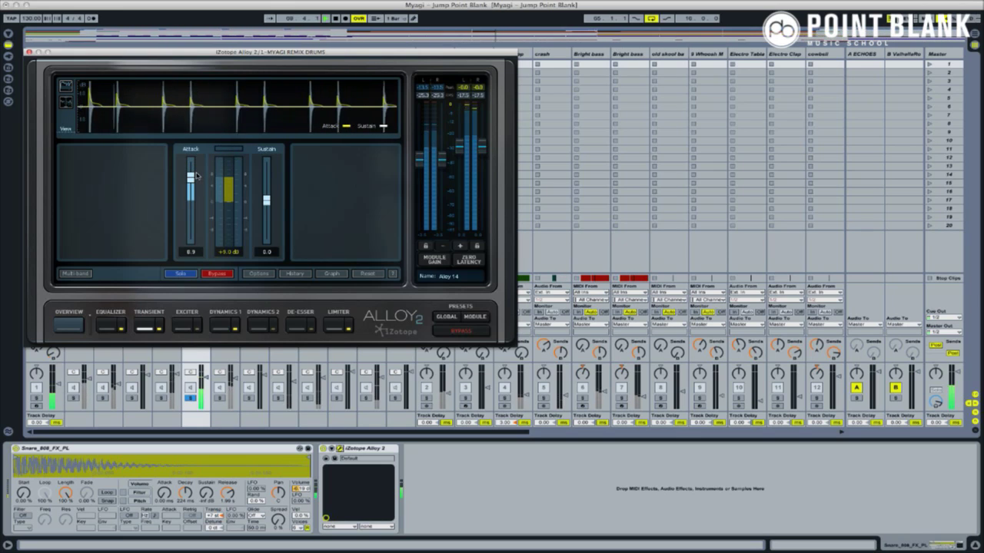
left_click_drag(193, 177, 194, 182)
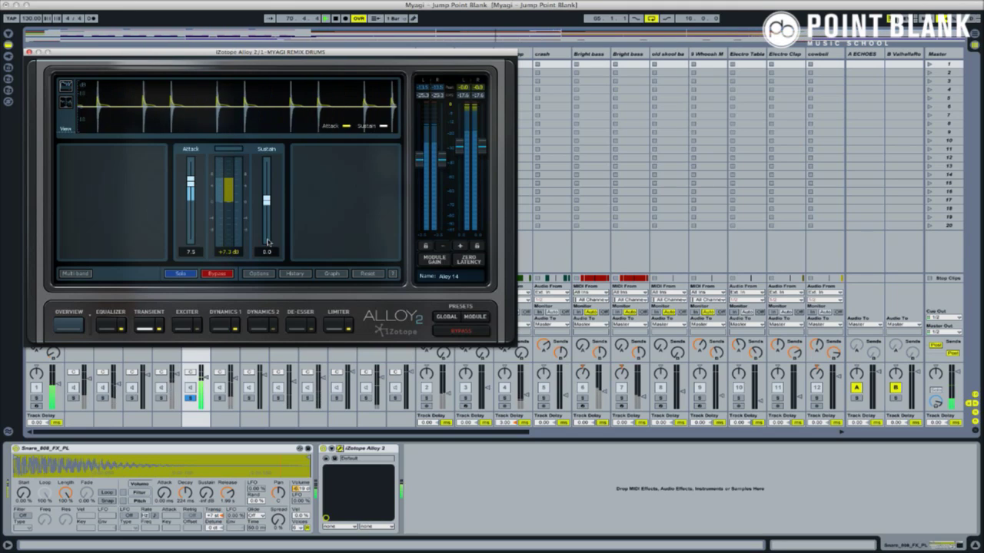
mouse_move(266, 201)
left_mouse_down()
mouse_move(266, 176)
mouse_move(266, 203)
left_mouse_up()
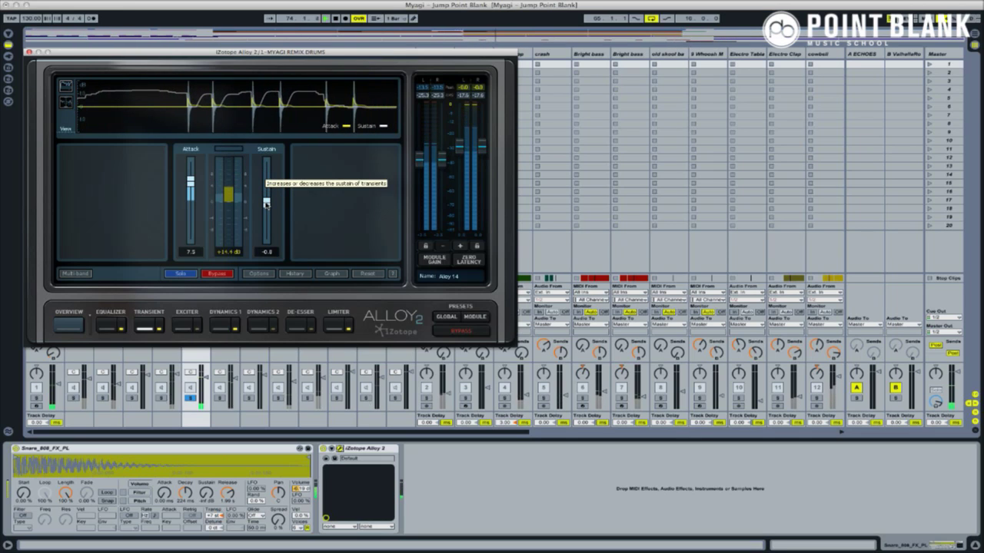
left_click_drag(265, 204, 266, 203)
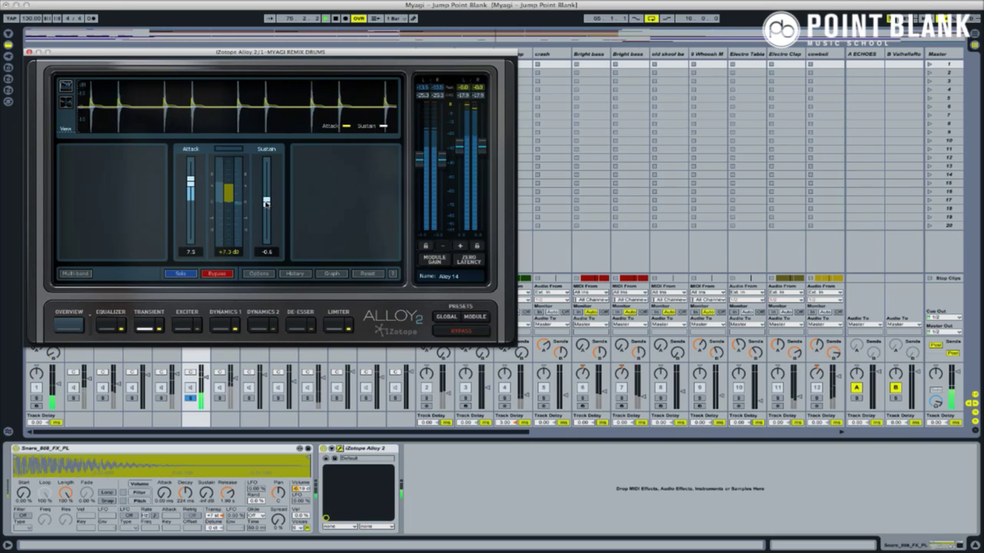
Step: Switch the transient shaper to multiband with attack at 6.2 for the high band, -8.7 for the low and -4.3 for the mid
left_click(75, 276)
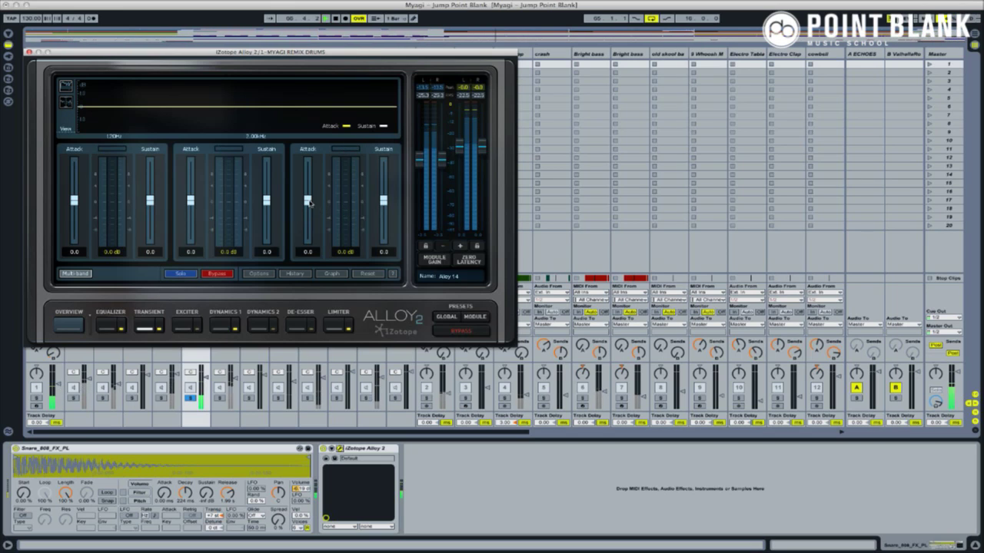
left_click_drag(308, 201, 312, 188)
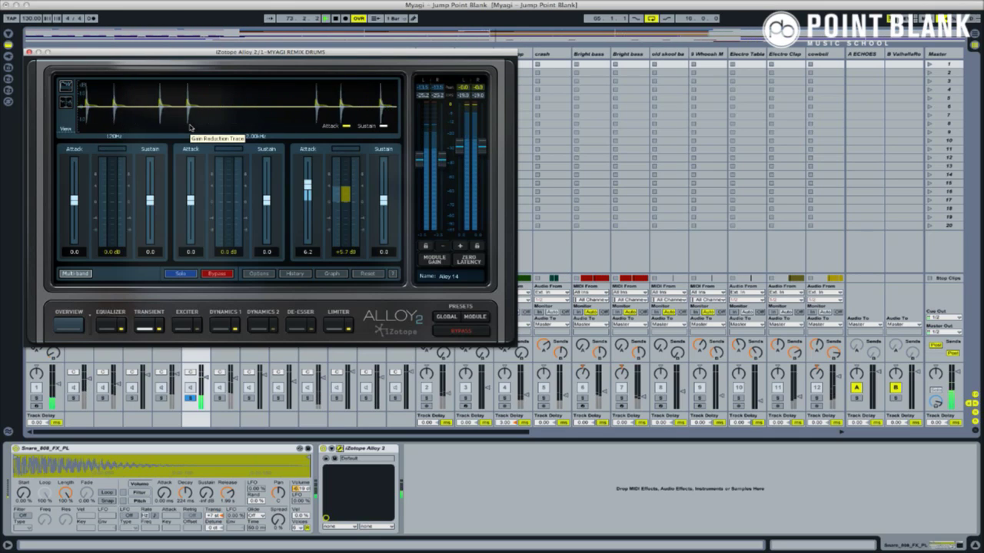
left_click_drag(74, 200, 74, 232)
left_click_drag(190, 201, 190, 210)
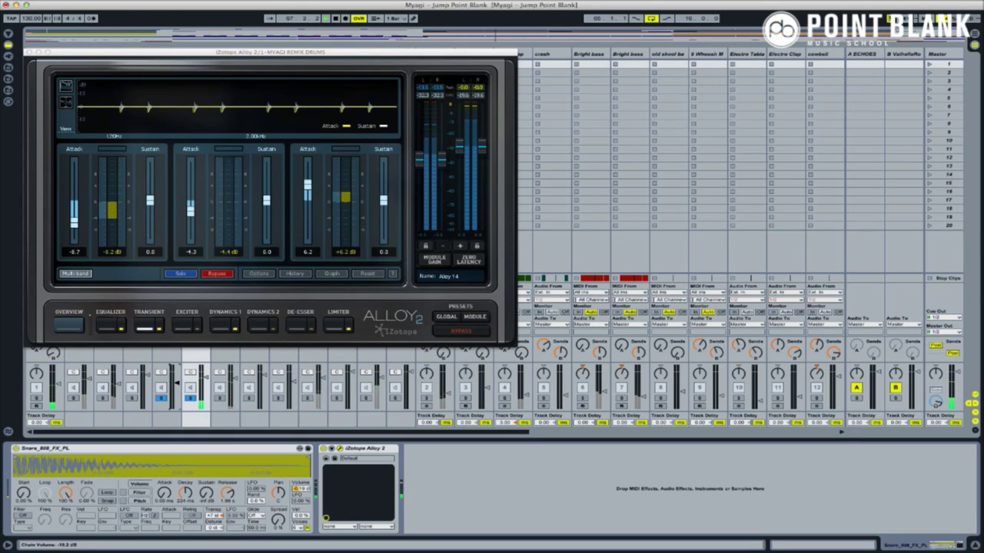
Step: Bring the Snare07_PL chain volume back up to about -2.9 dB and compare it with the Snare_808_FX_PL layer
left_click_drag(170, 406, 175, 377)
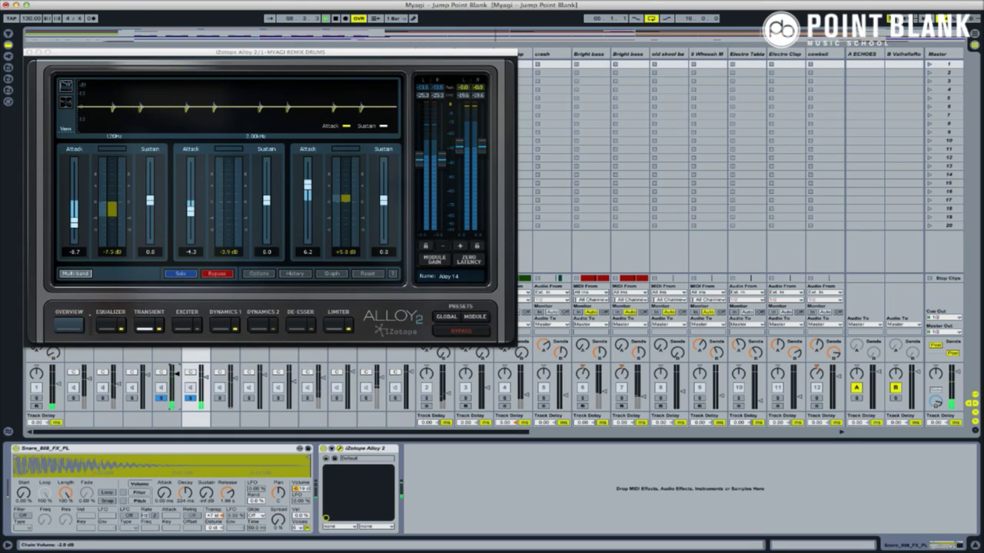
left_click(191, 399)
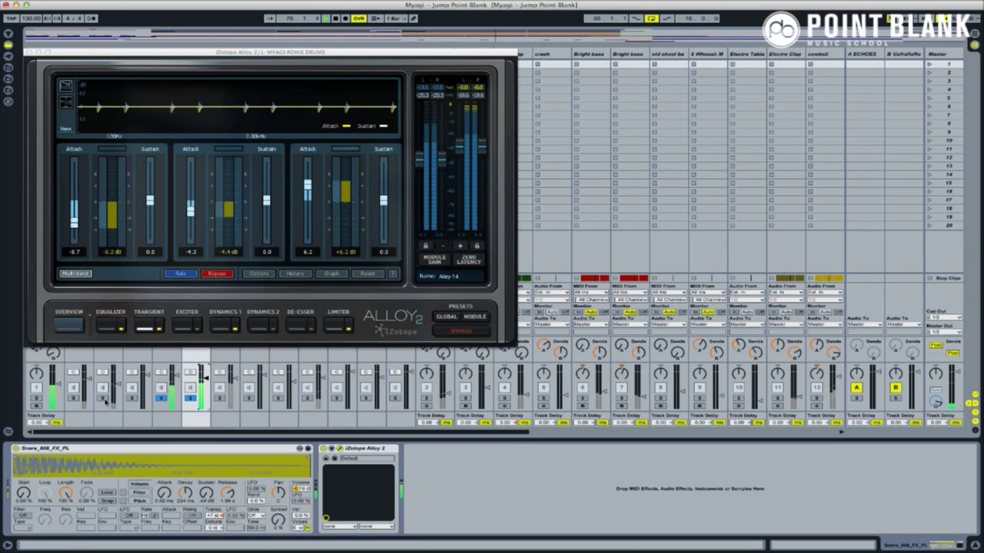
Step: Audition the soloed snare layers together with the Kick deep and Kick sharp chains, and clear all chain solos
left_click(102, 398)
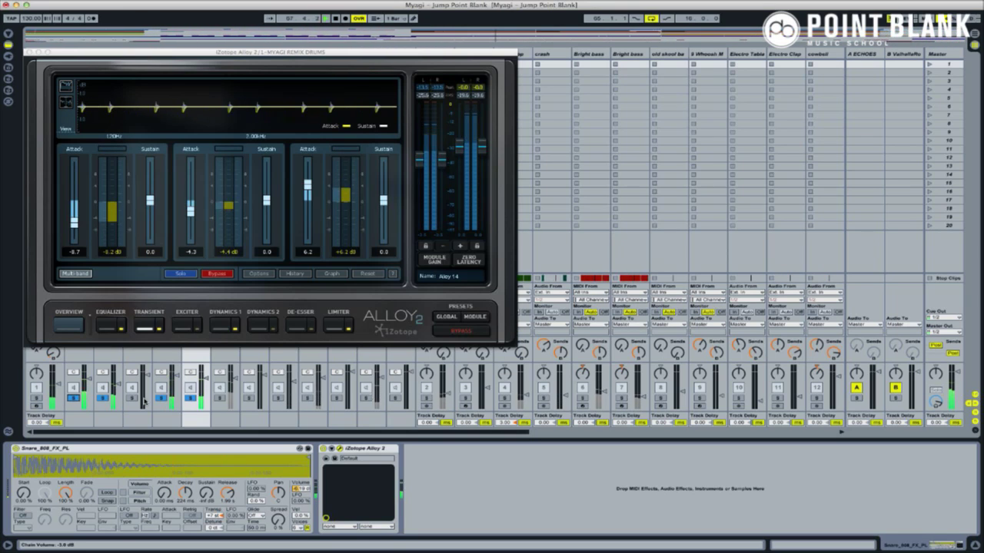
left_click(103, 399)
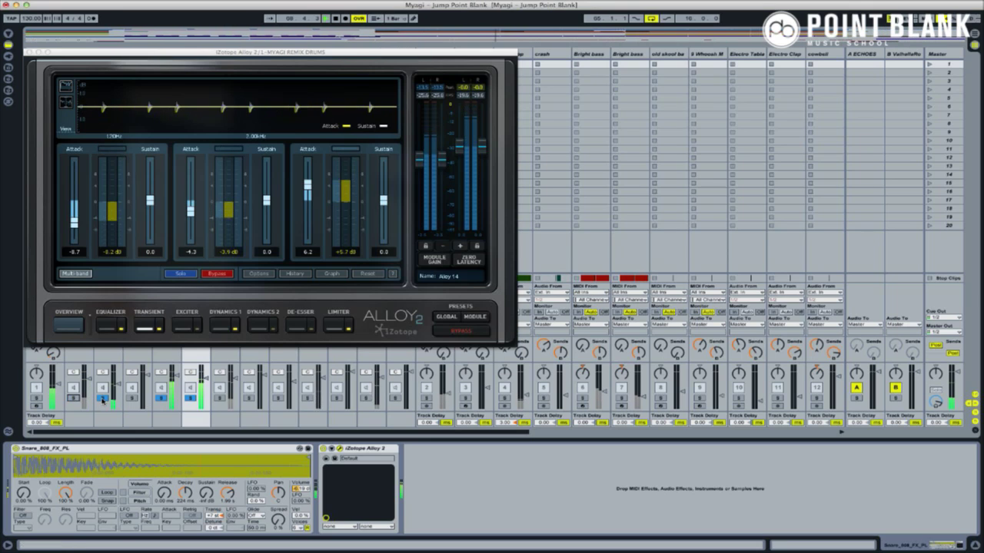
left_click(190, 398)
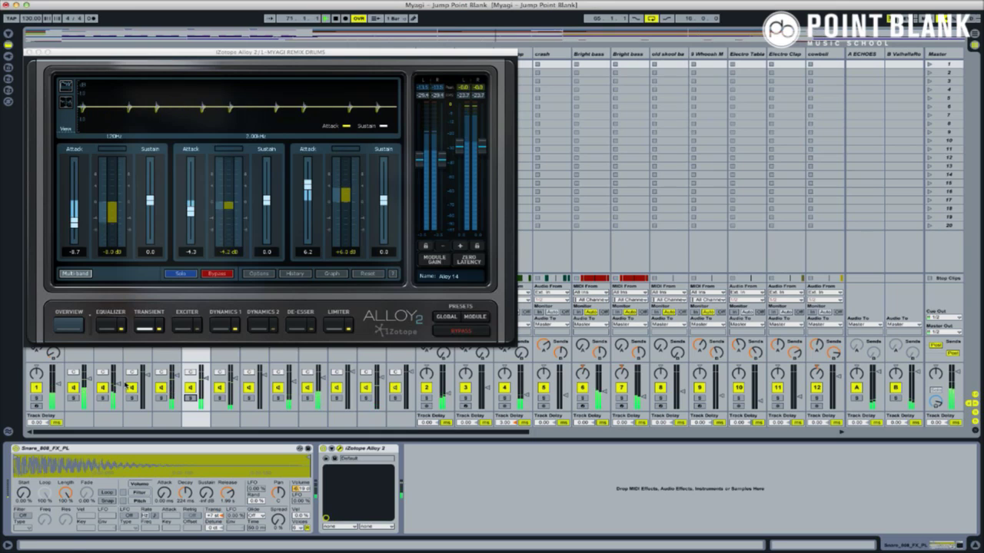
Step: Raise the Kick sharp and Snare_808_FX_PL chain volumes slightly in the full mix and hide the Alloy 2 window
left_click_drag(118, 387, 115, 378)
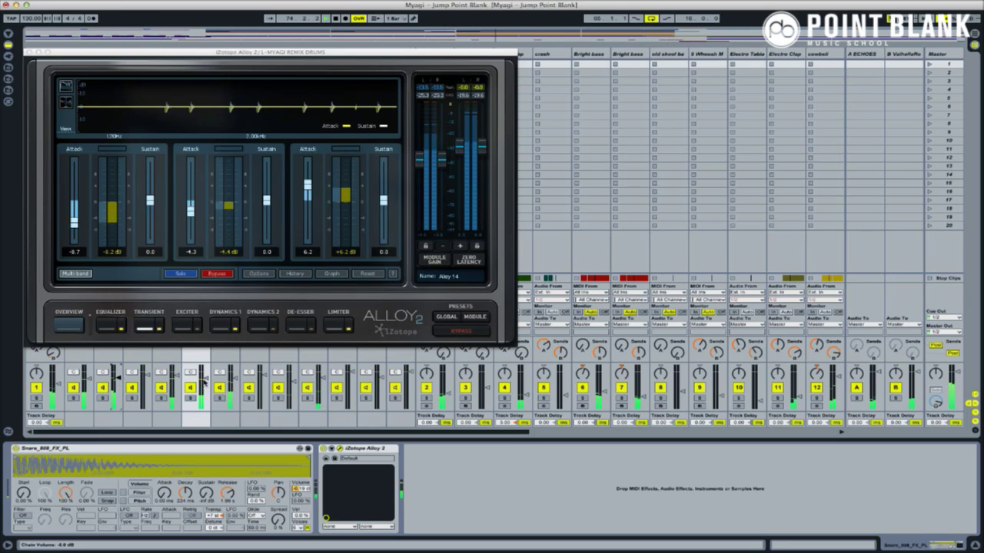
left_click_drag(205, 377, 206, 376)
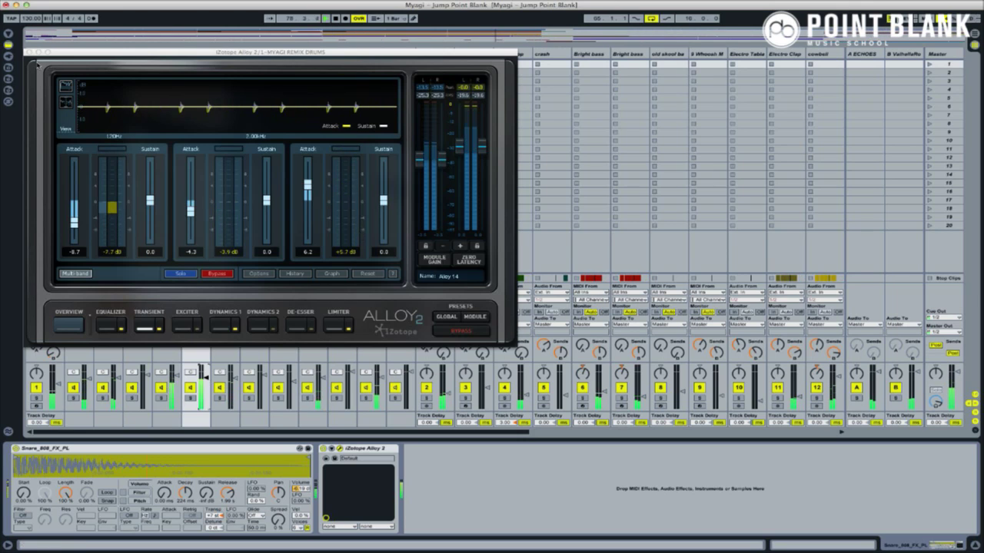
key("super+alt+p")
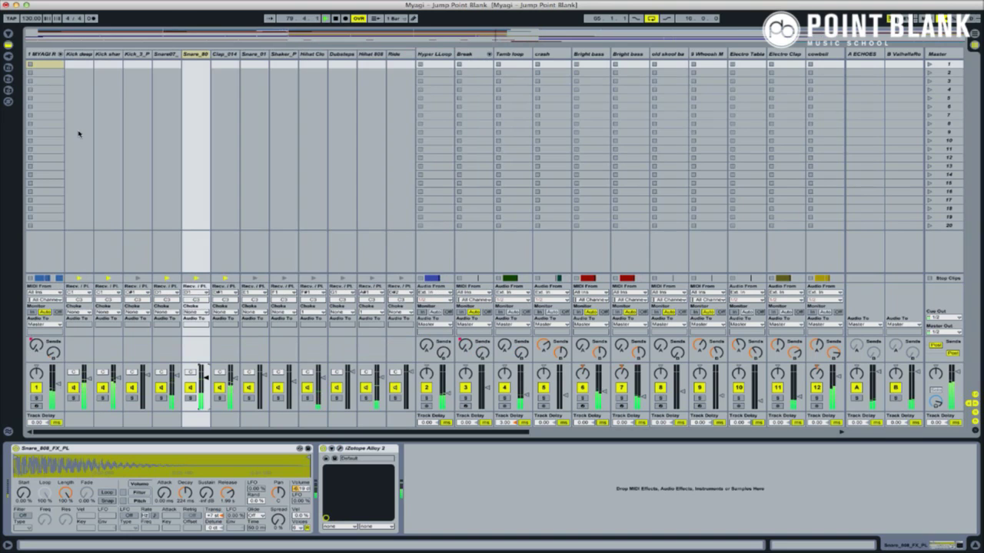
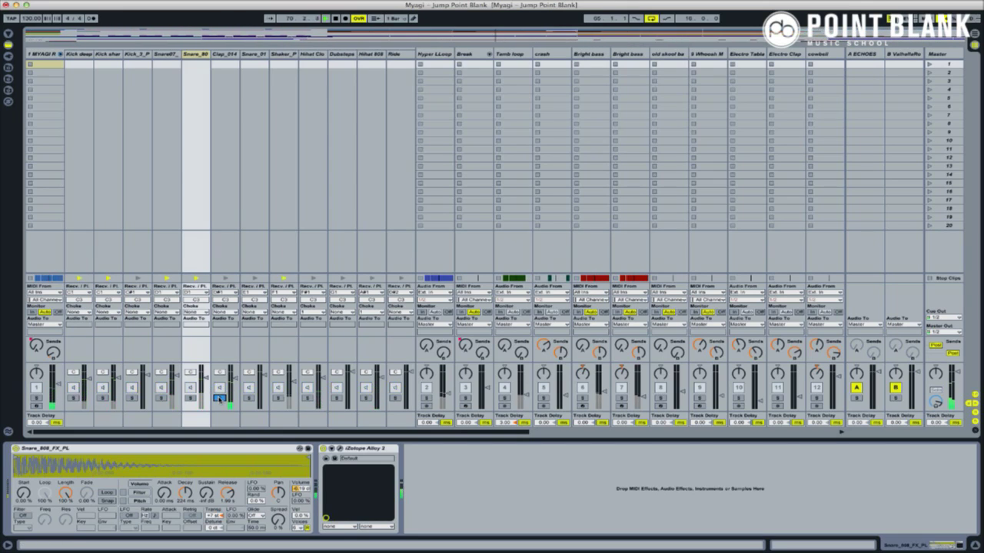
Step: Switch the solo from the clap chain to the drum rack and Hyper LLoop tracks for playback, and display the Hyper LLoop devices
left_click(219, 398)
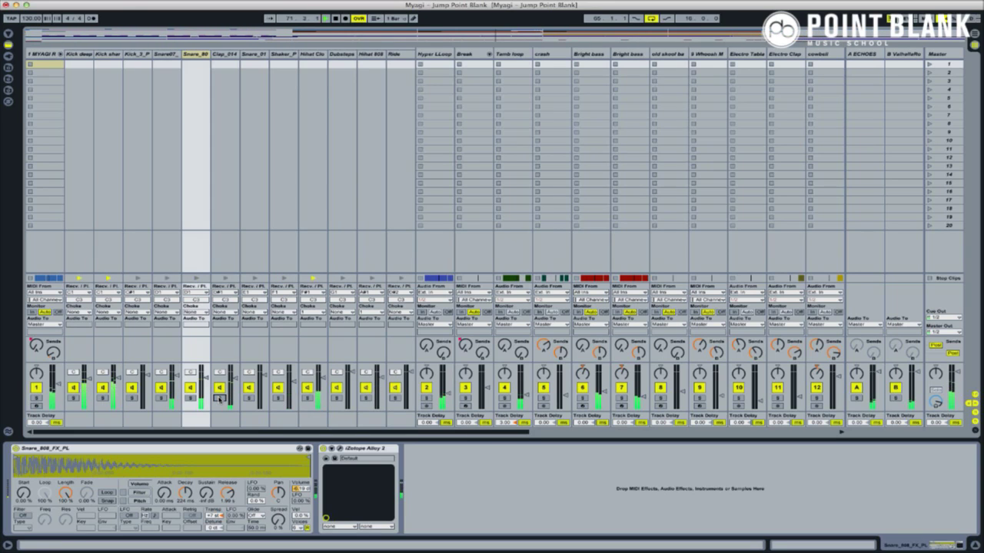
left_click(33, 399)
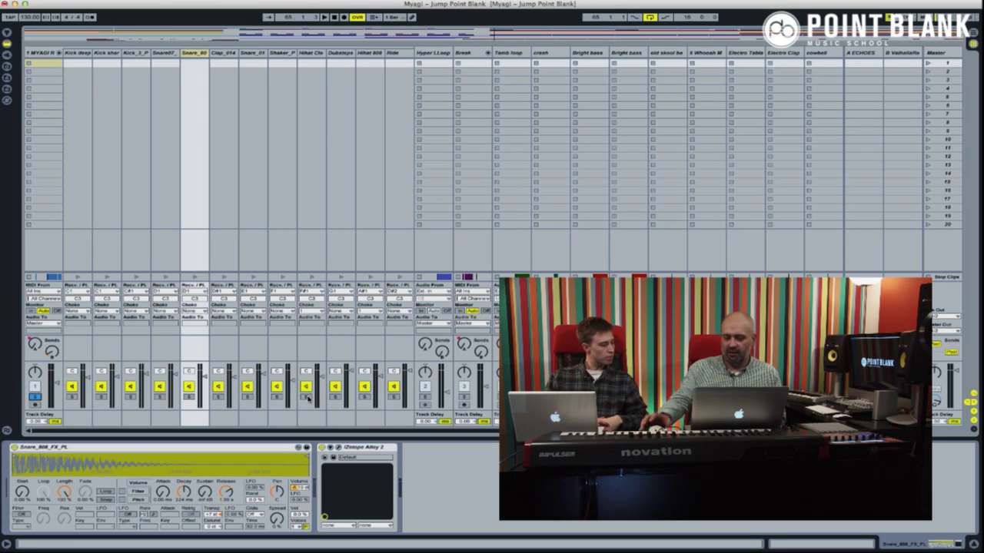
left_click(424, 397)
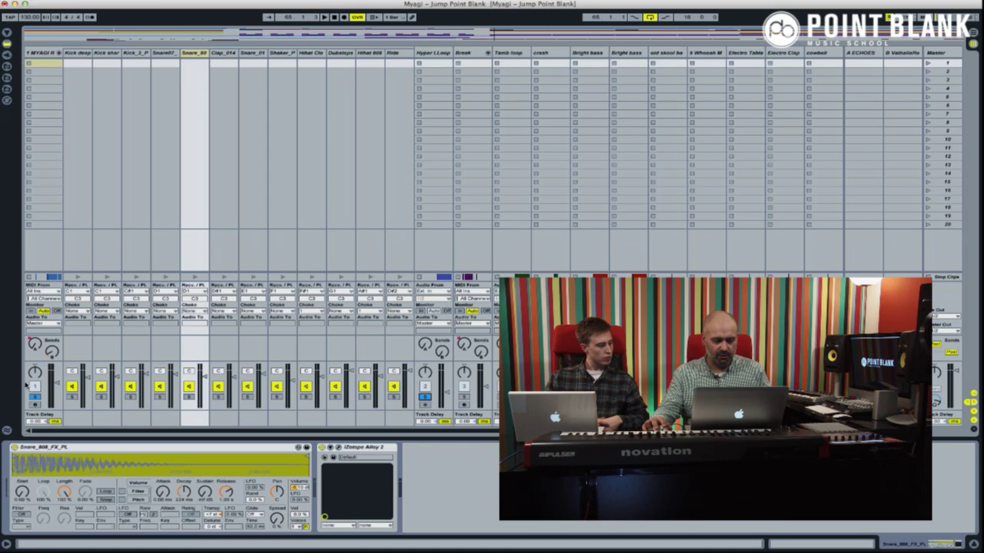
key("space")
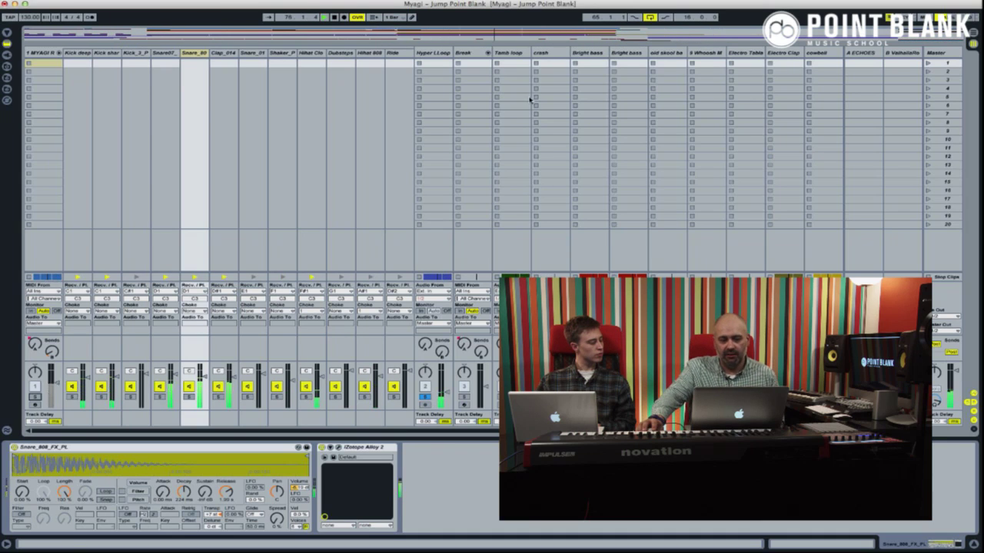
left_click(430, 52)
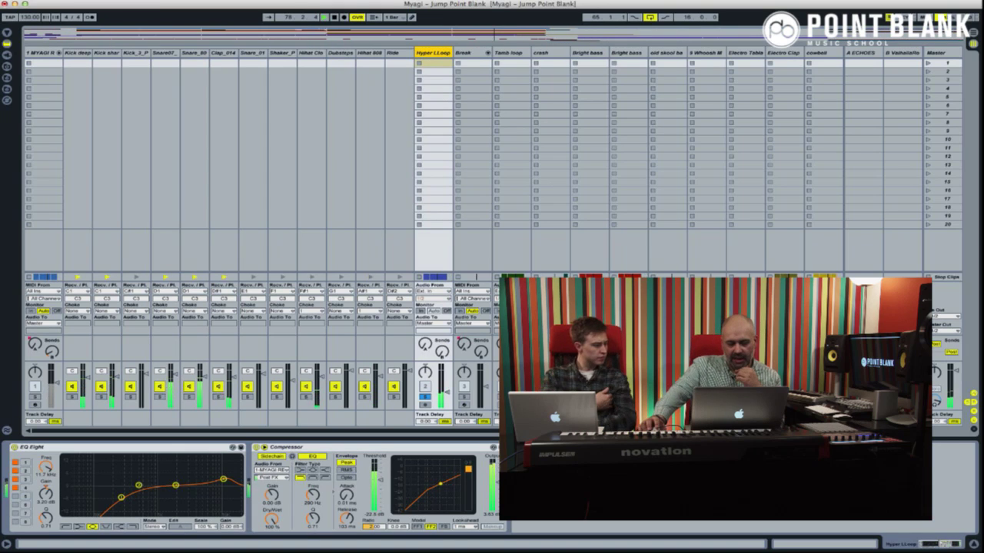
Step: Compare the Hyper LLoop track during playback with band 1 of its EQ Eight switched off and back on
left_click(14, 463)
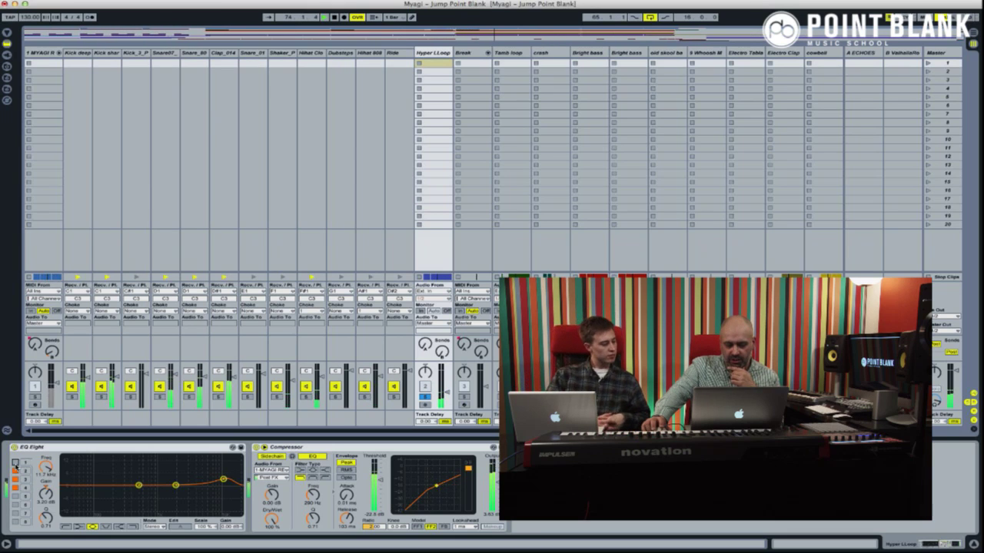
left_click(15, 464)
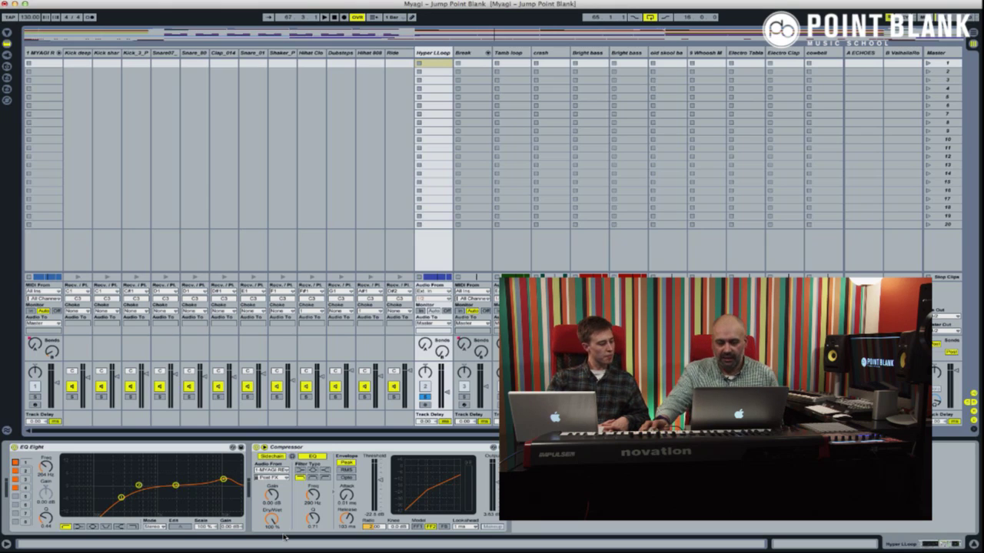
key("space")
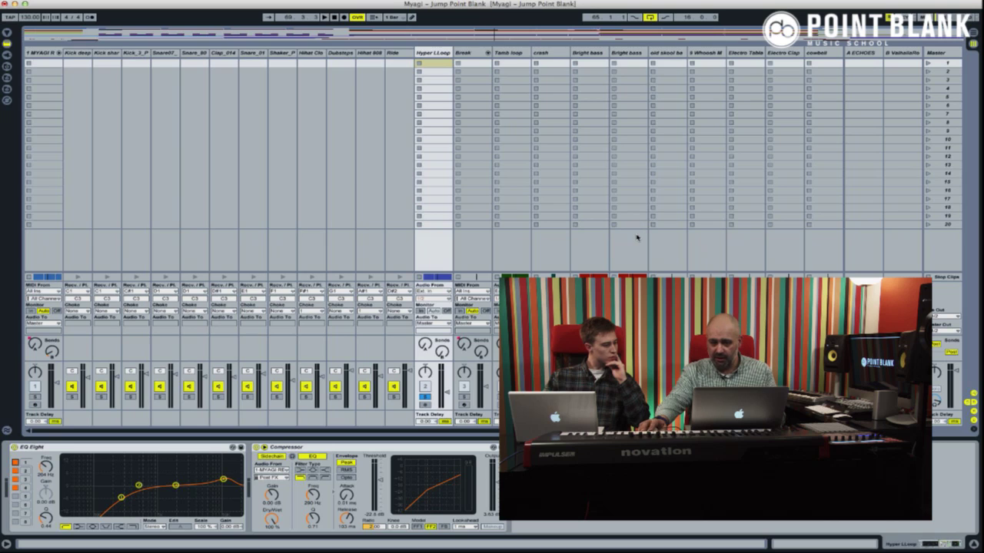
Step: Look over the remaining mixer tracks and play the drum rack with Hyper LLoop to examine its sidechained Compressor
scroll(639, 232, "right", 10)
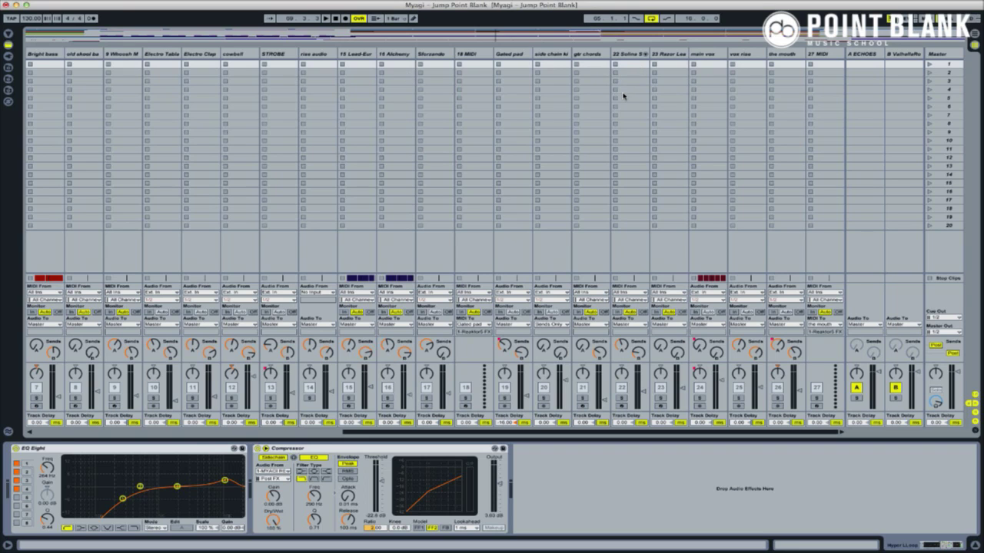
scroll(623, 95, "left", 10)
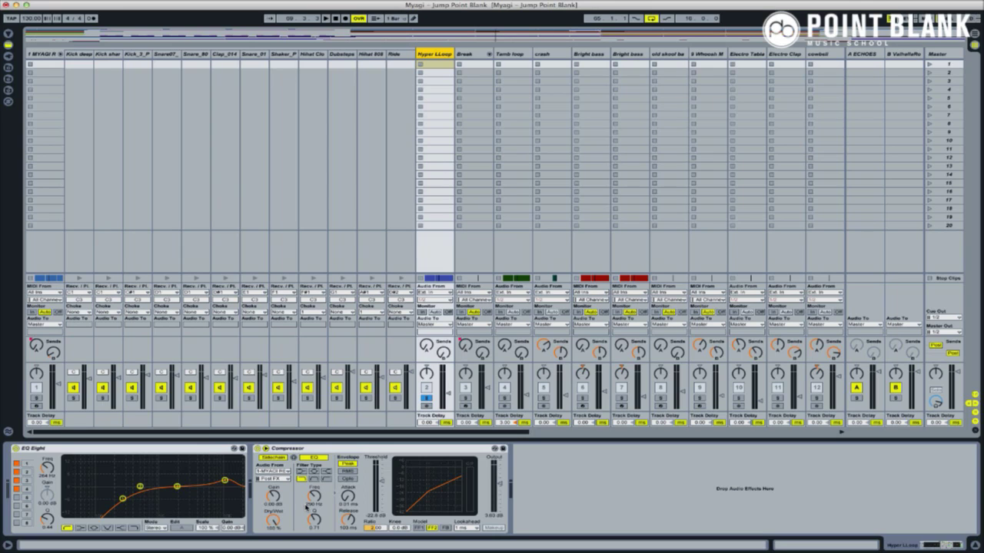
key("space")
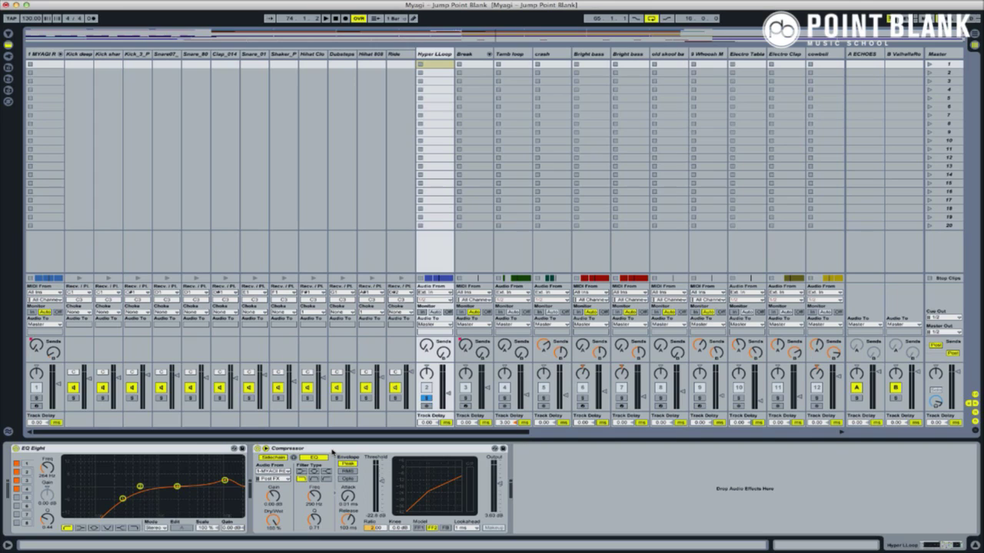
key("space")
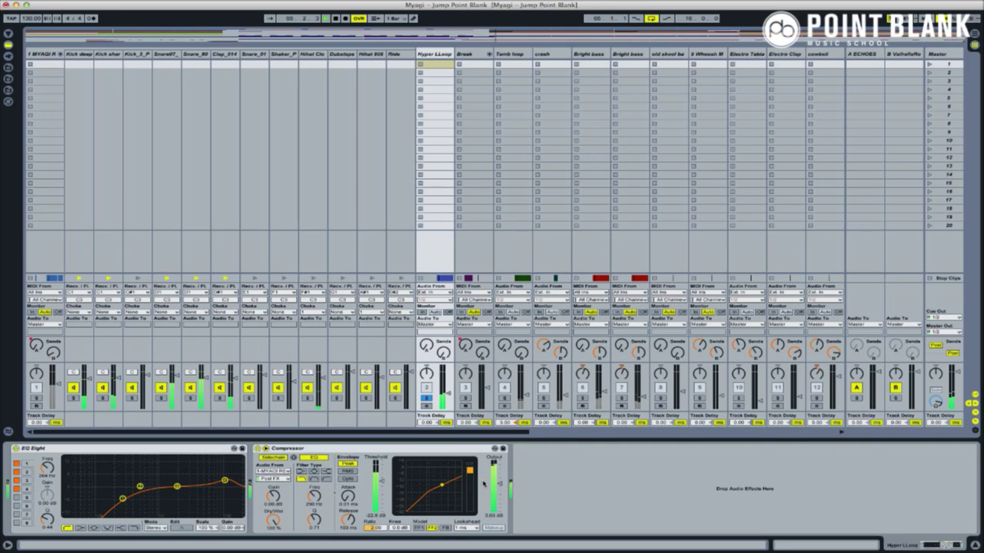